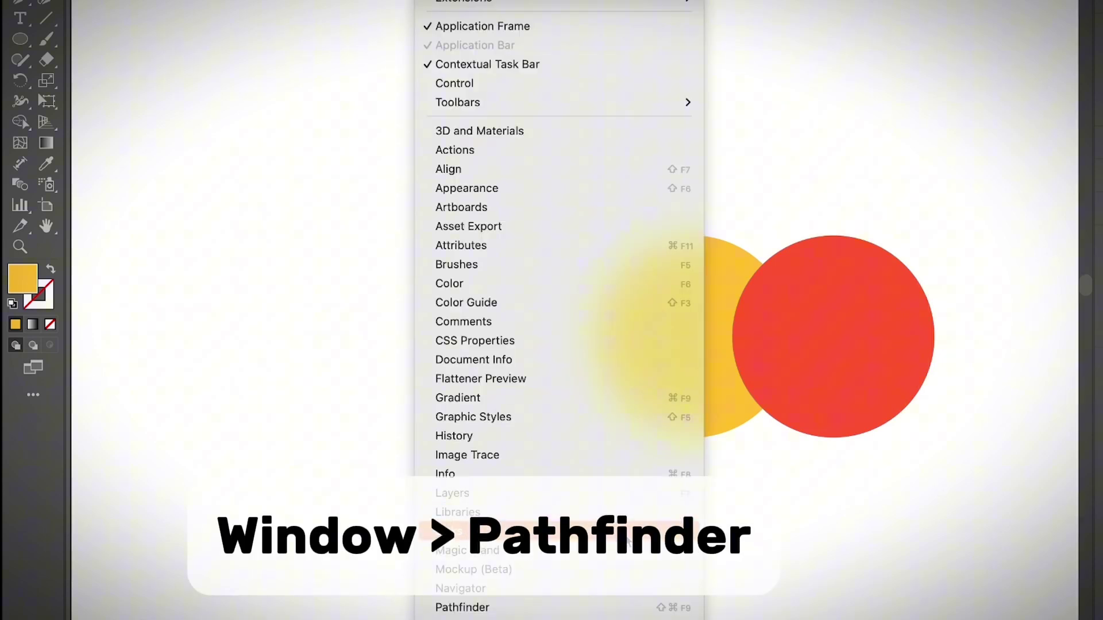
Open the Pathfinder panel and park it at the top right, clear of the yellow and red circles.
scroll(575, 402, down, 5)
click(571, 251)
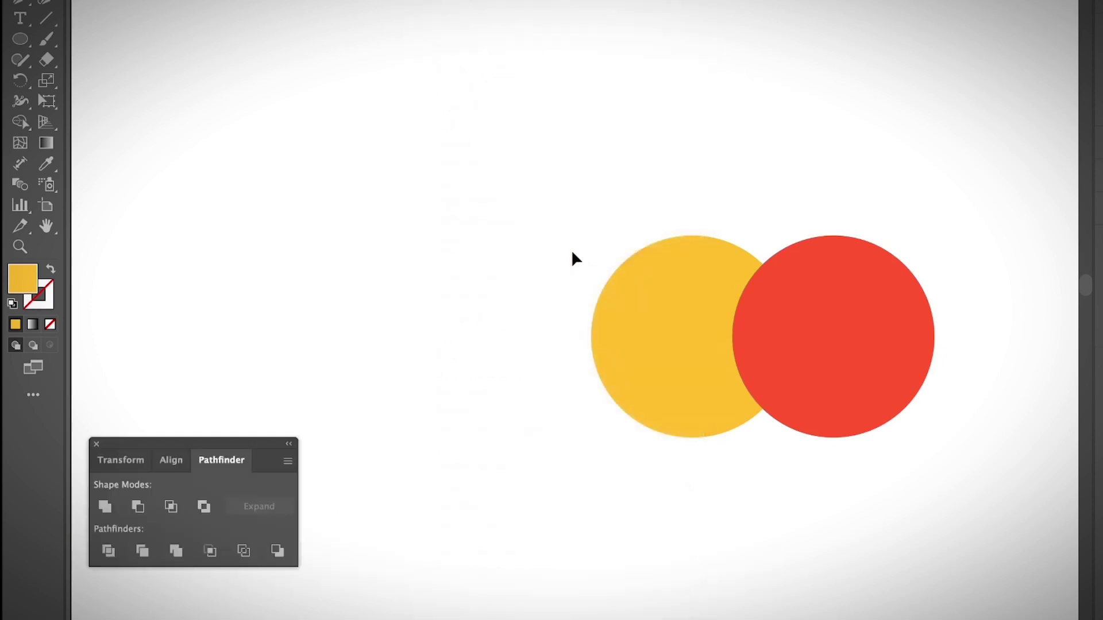
drag(206, 444, 787, 71)
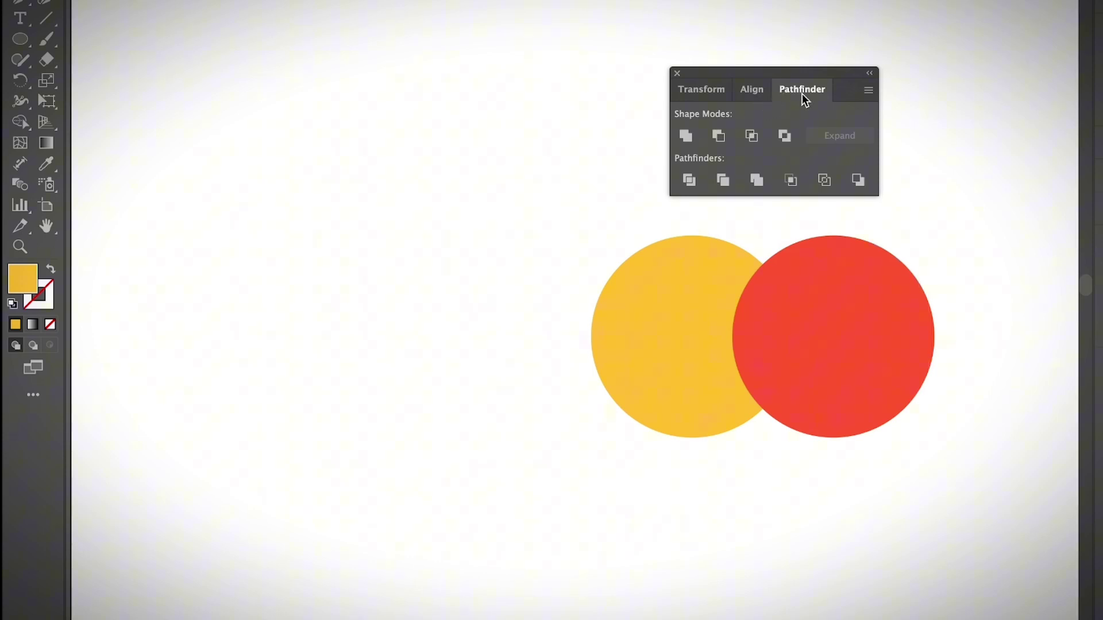
drag(802, 94, 986, 3)
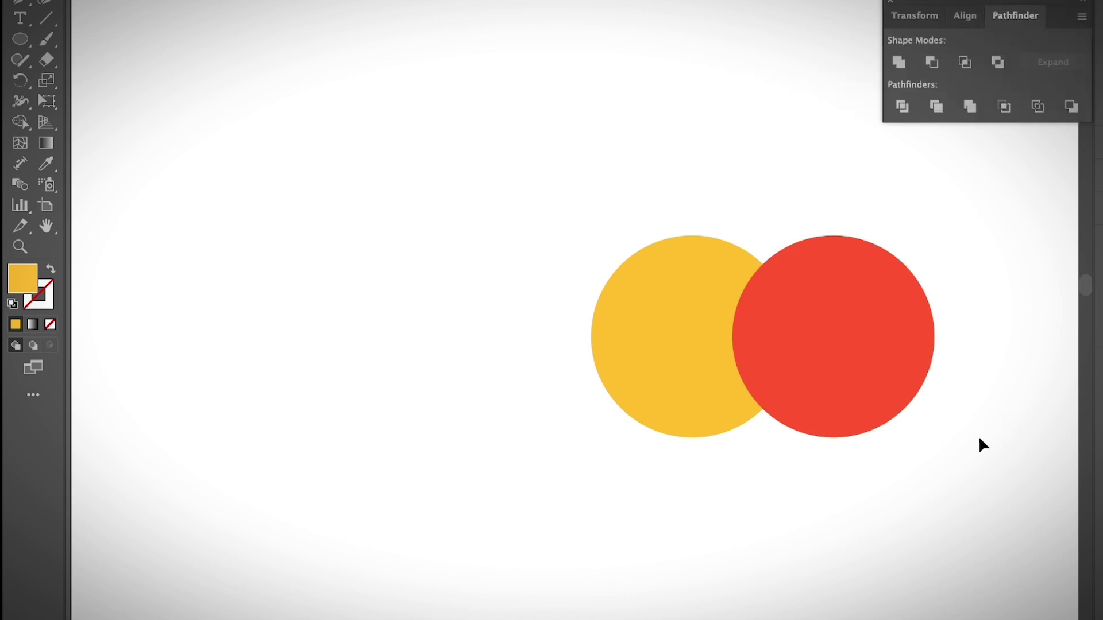
drag(979, 438, 585, 282)
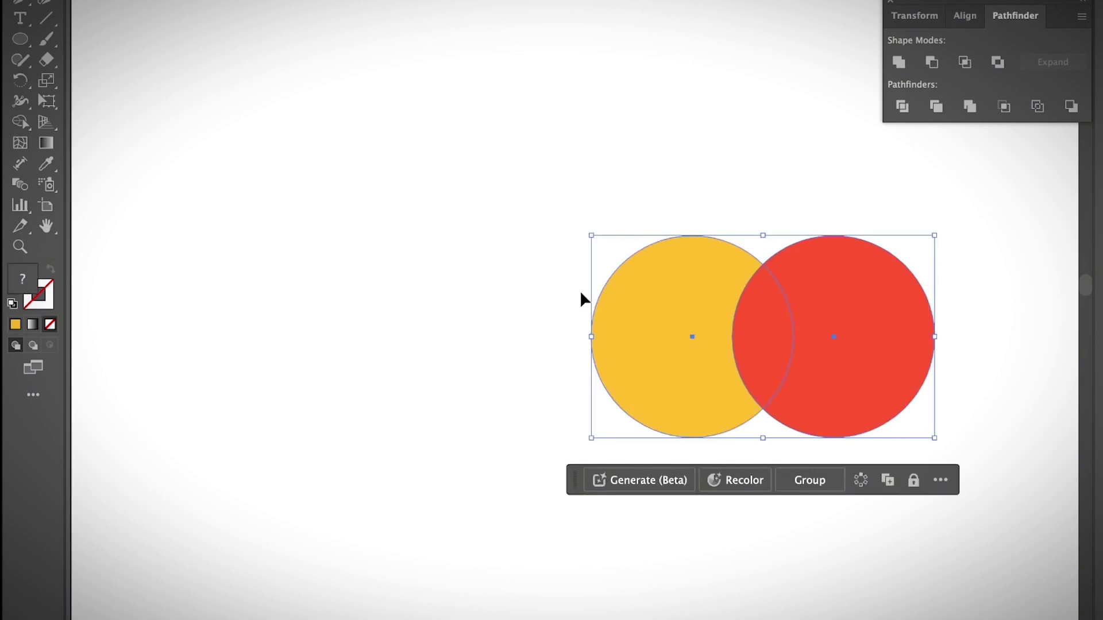
click(580, 293)
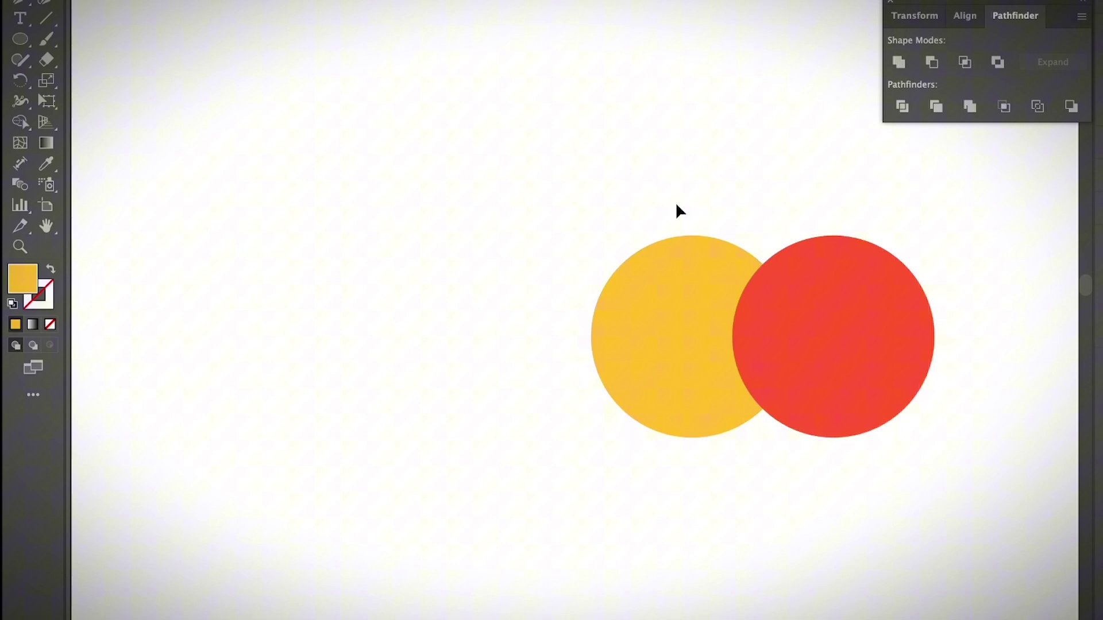
Select both circles and expand the Properties panel's Pathfinder section to show every option.
drag(633, 218, 1012, 494)
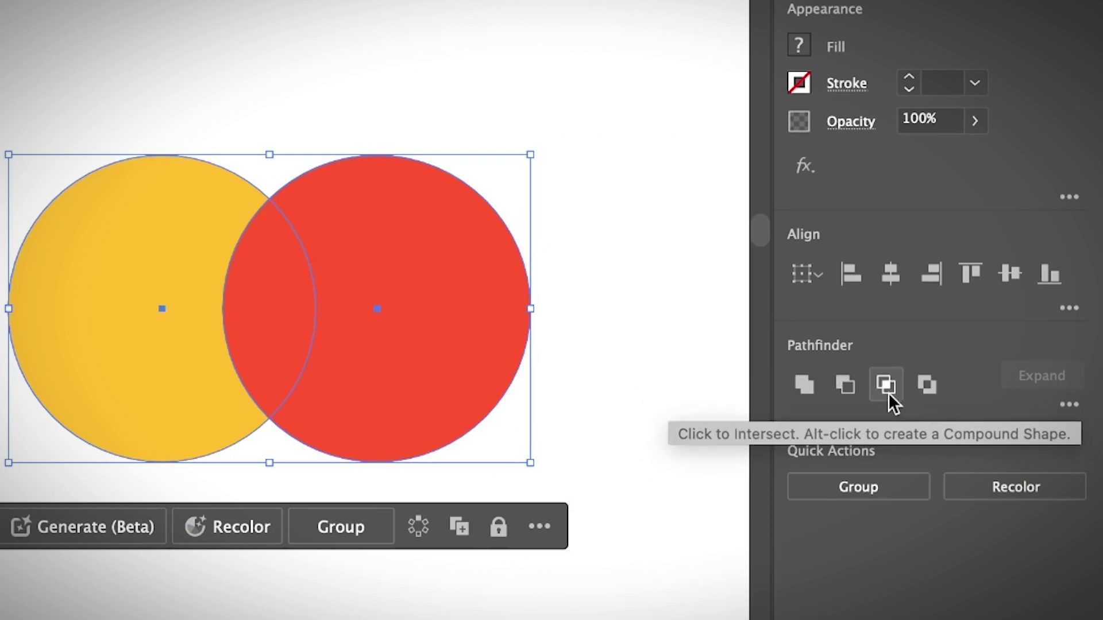
click(1058, 409)
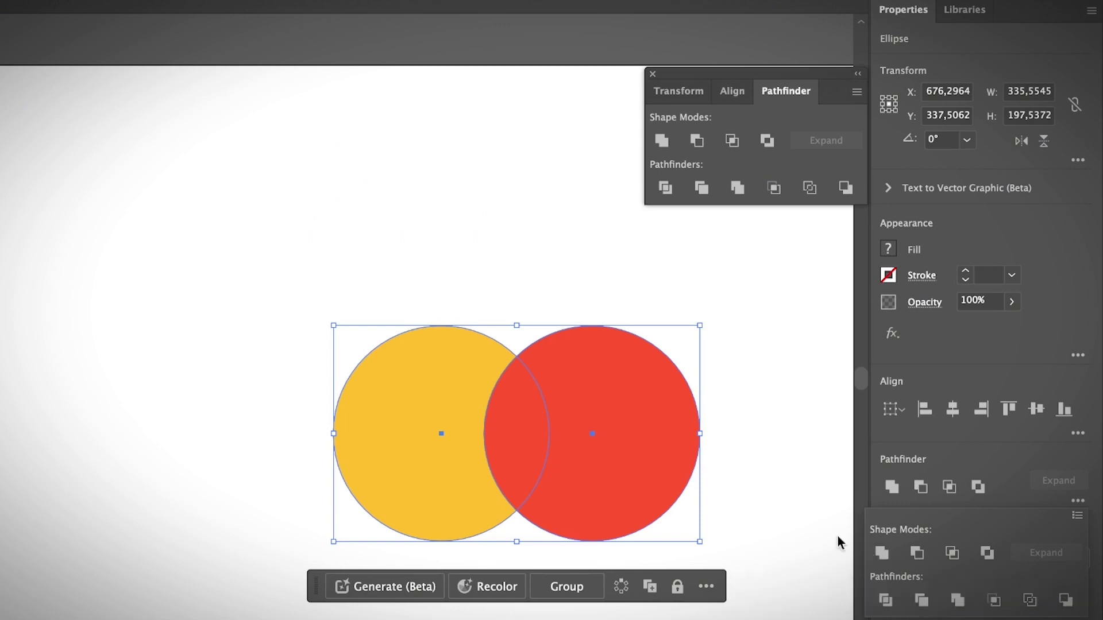
Try Unite, then Minus Front, on the circles, undoing each result.
click(881, 553)
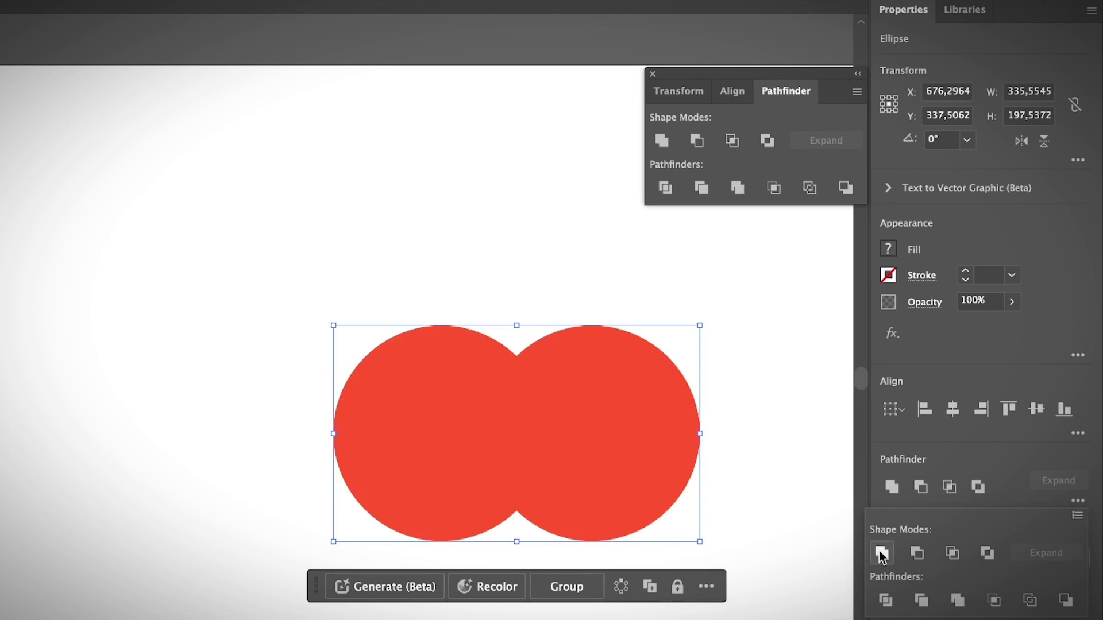
key(super+z)
drag(732, 77, 492, 161)
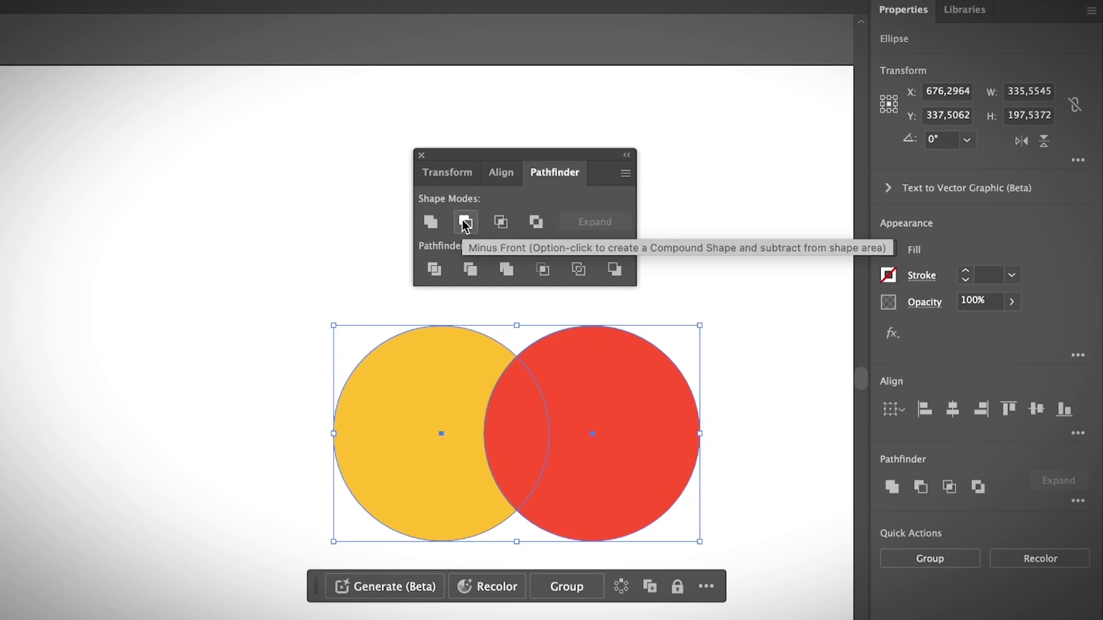
click(463, 217)
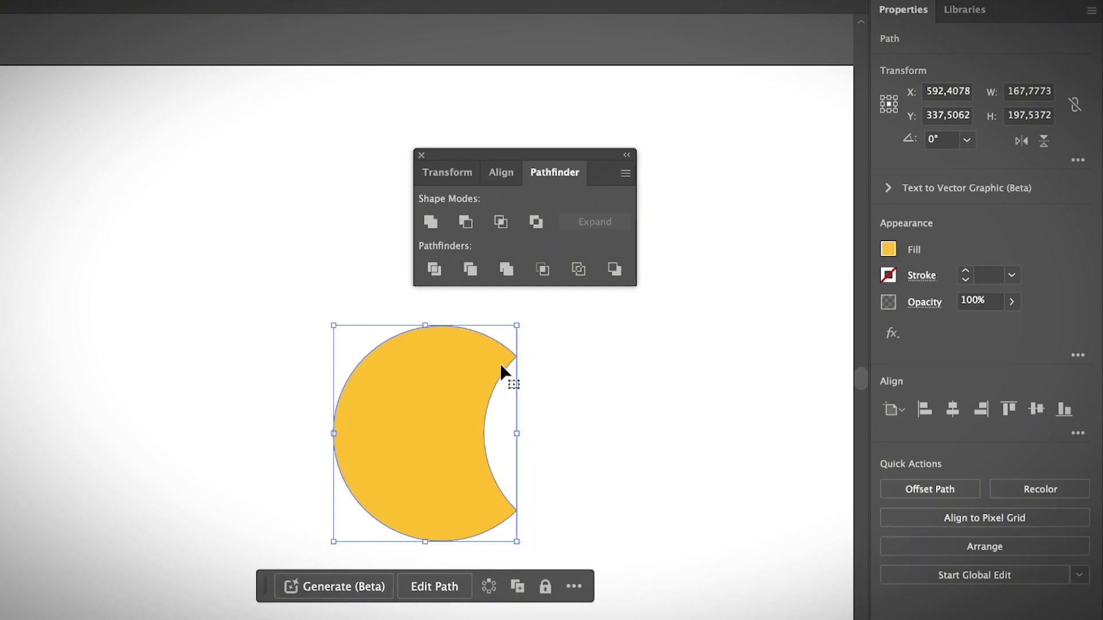
key(super+z)
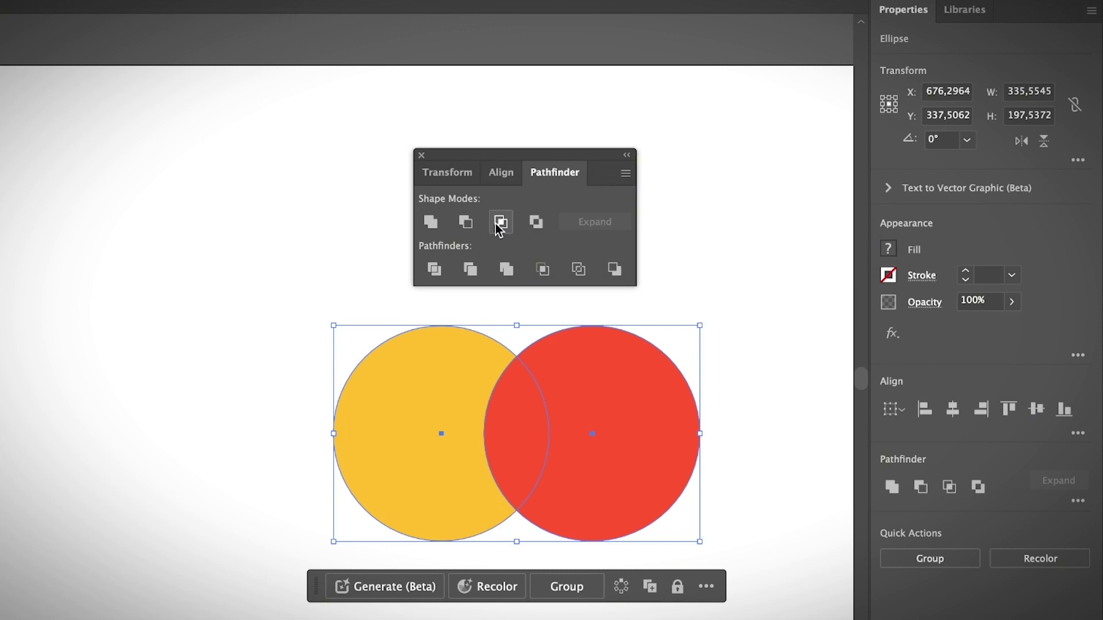
click(497, 224)
click(622, 443)
click(485, 443)
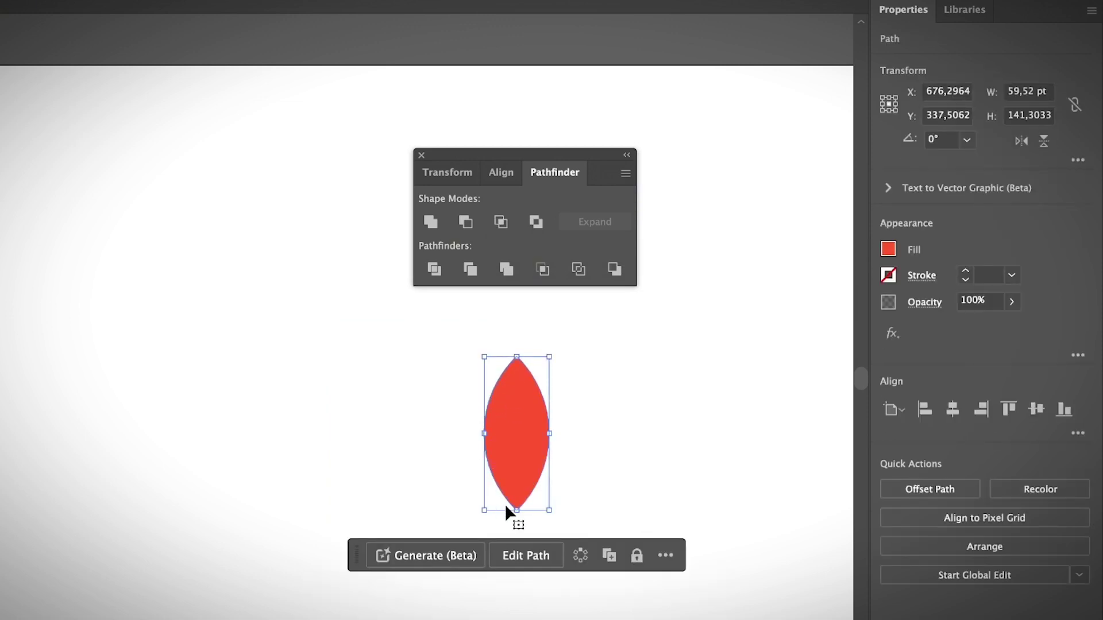
key(ctrl+z)
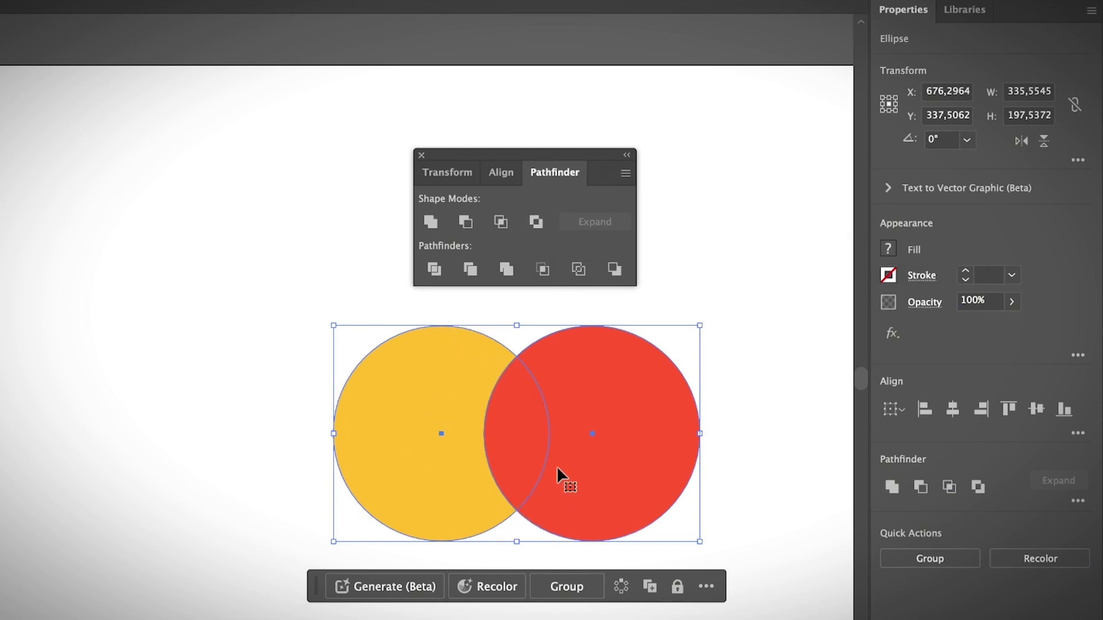
click(536, 222)
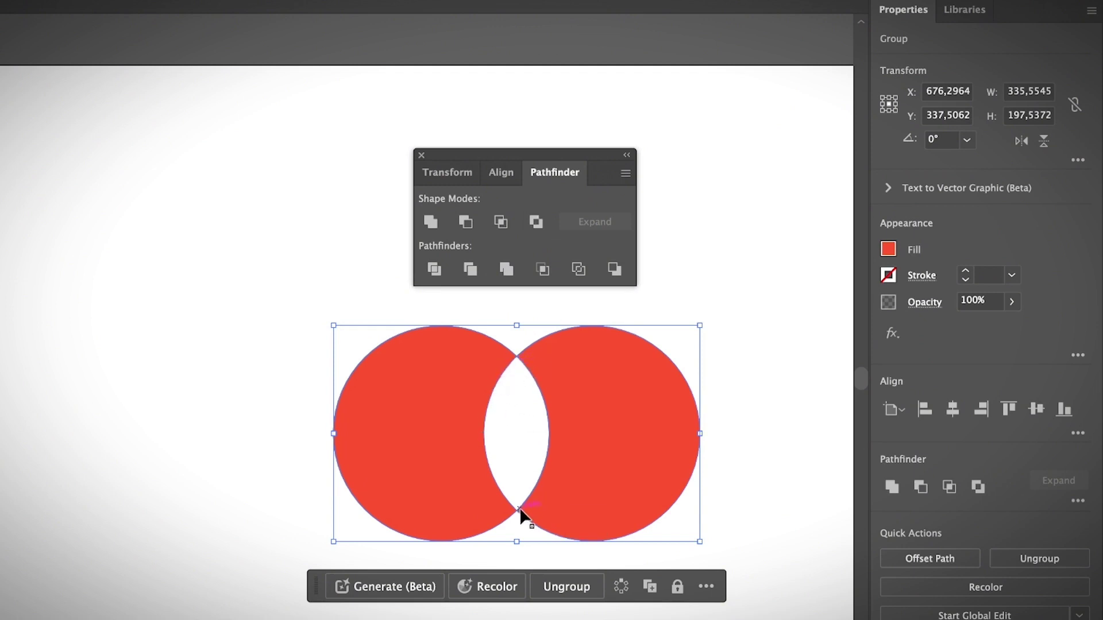
key(ctrl+z)
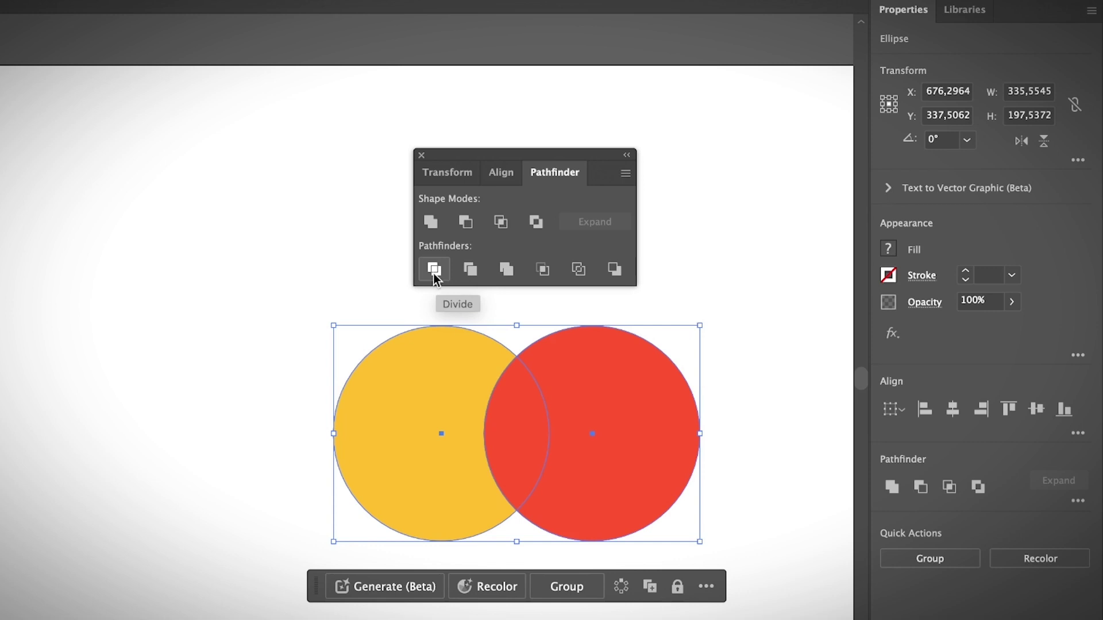
click(433, 269)
click(753, 505)
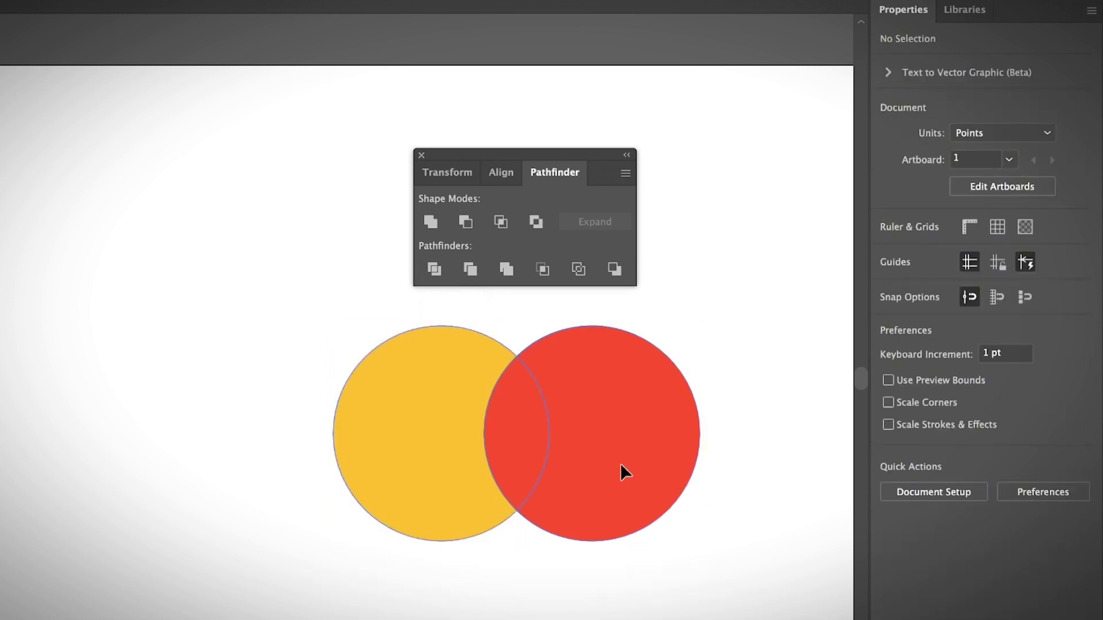
click(623, 461)
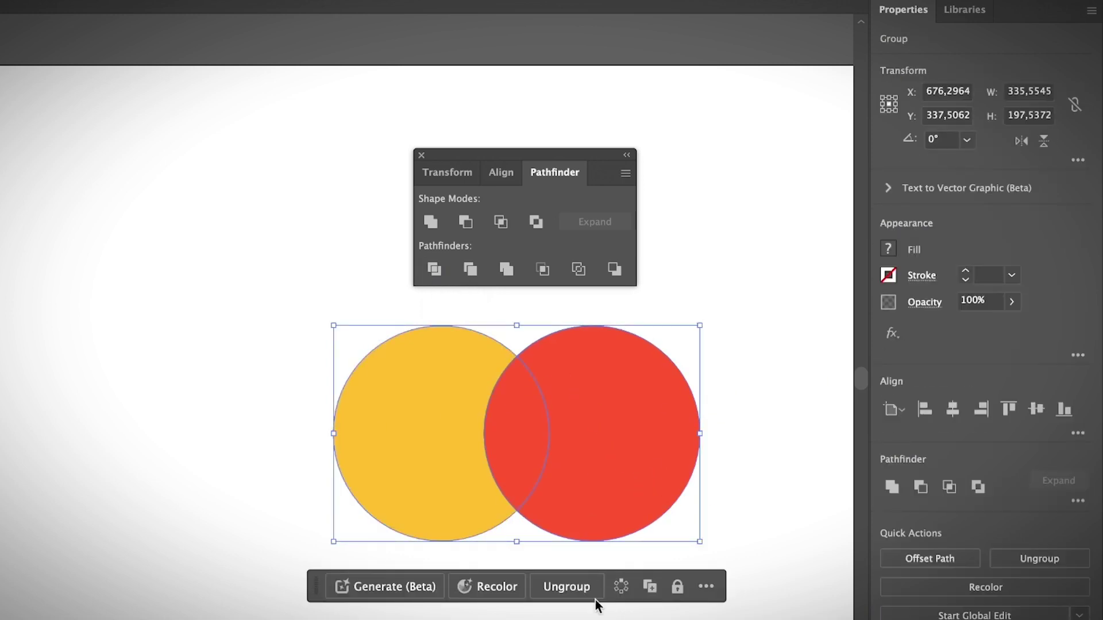
click(577, 591)
drag(668, 483, 707, 483)
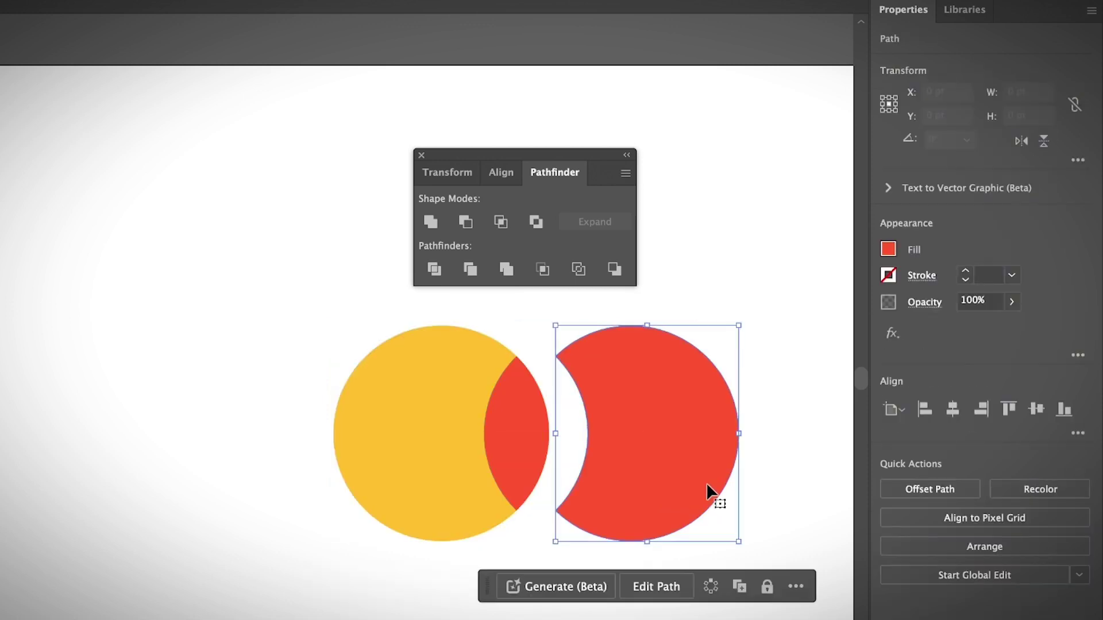
click(458, 461)
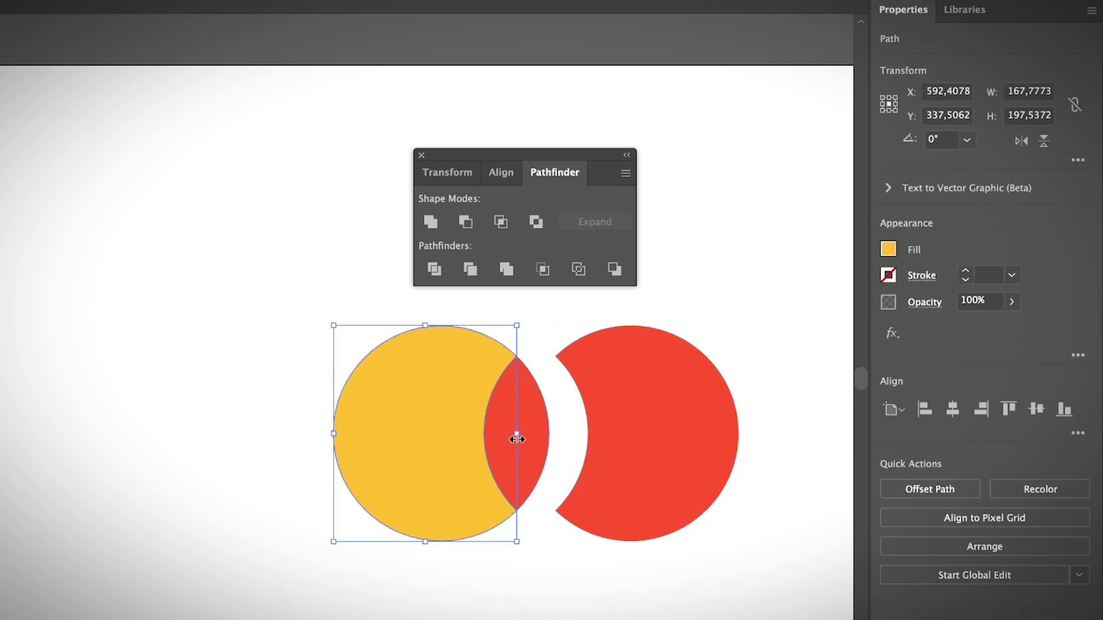
click(540, 431)
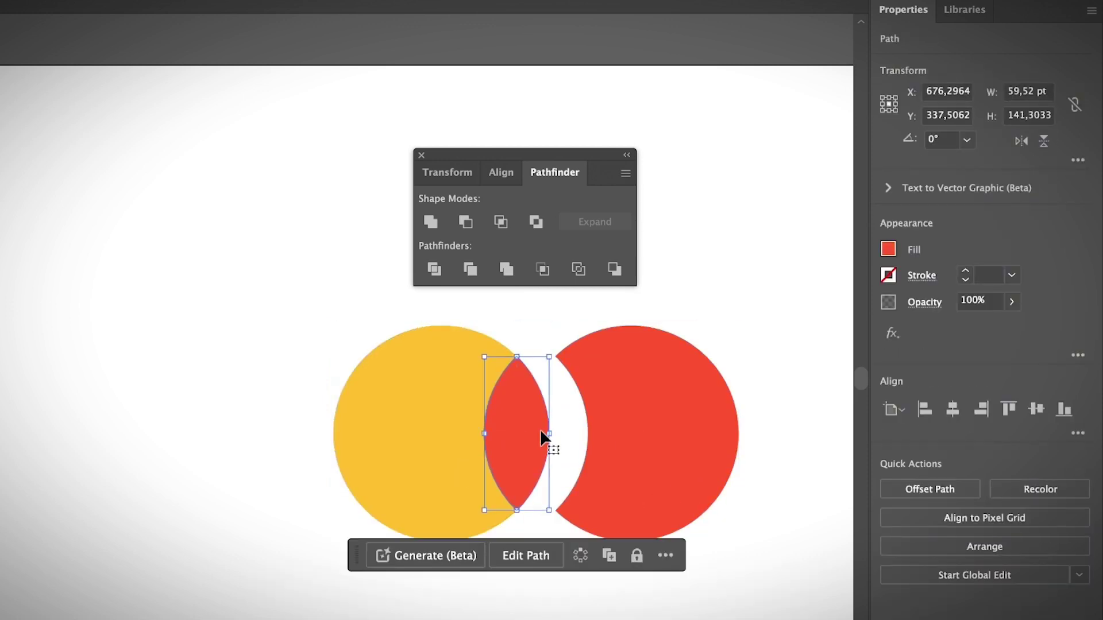
click(888, 249)
click(856, 314)
click(790, 314)
key(Escape)
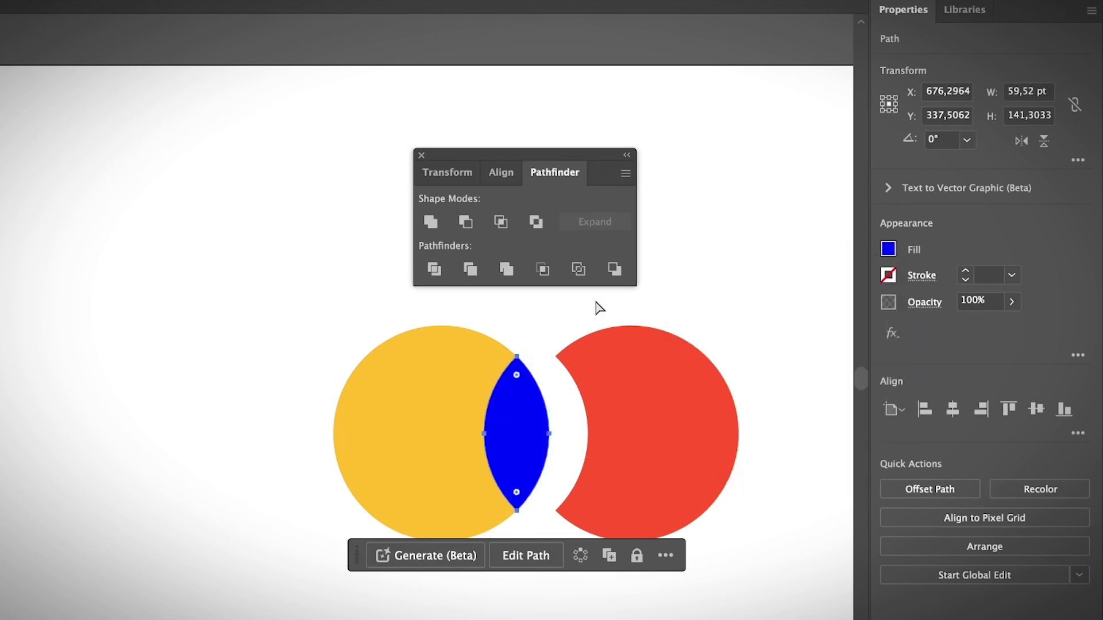
key(ctrl+z)
key(ctrl+z)
key(ctrl+z)
key(ctrl+z)
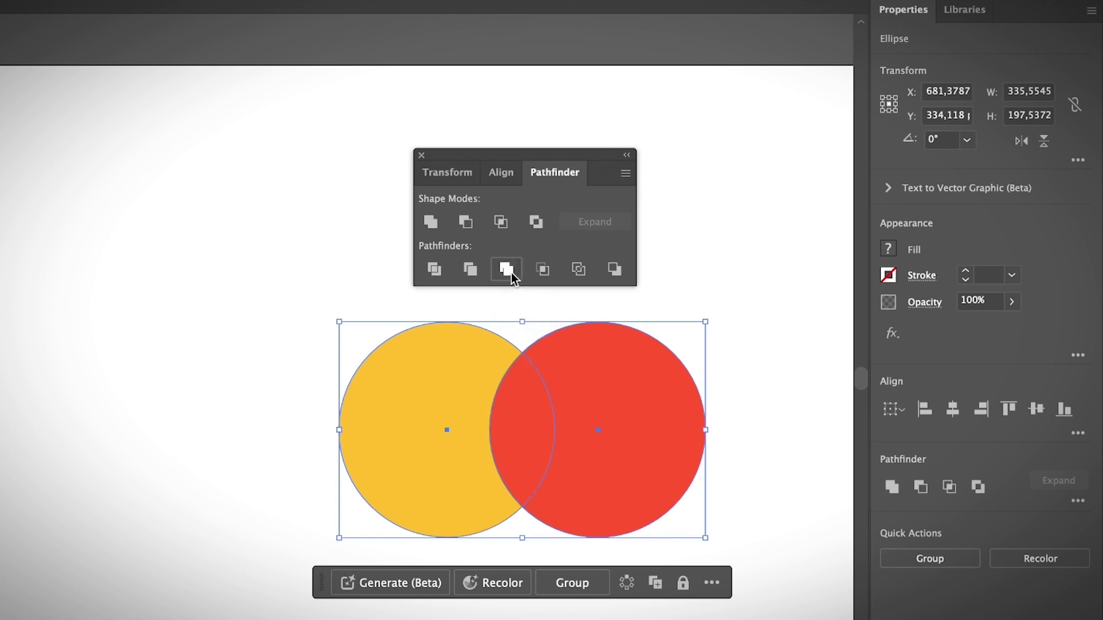
click(510, 272)
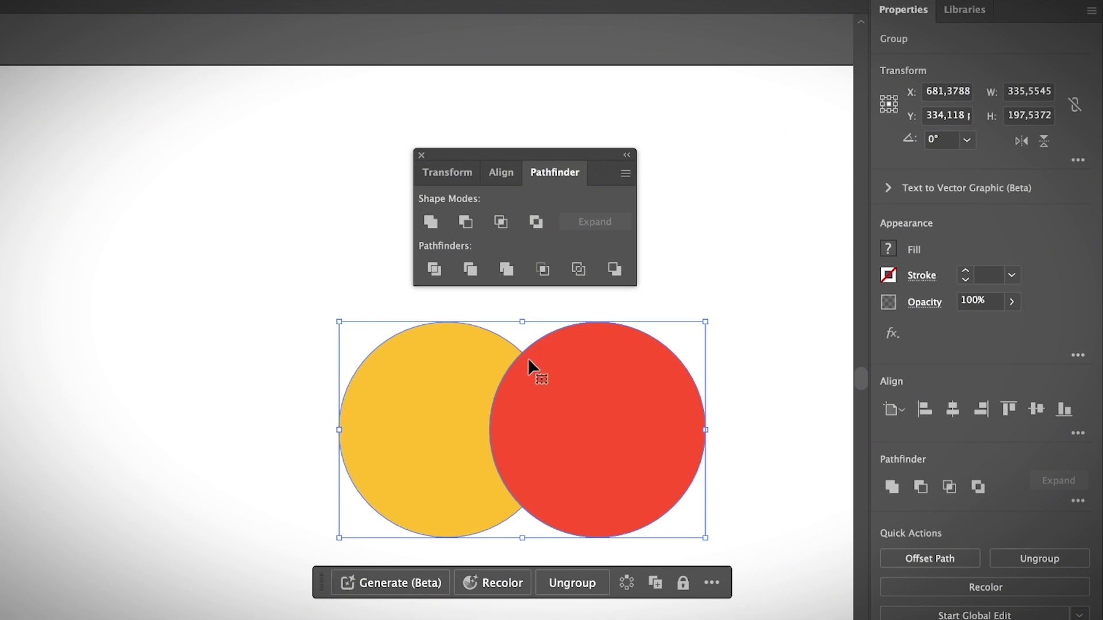
click(729, 496)
click(614, 475)
click(597, 587)
click(767, 506)
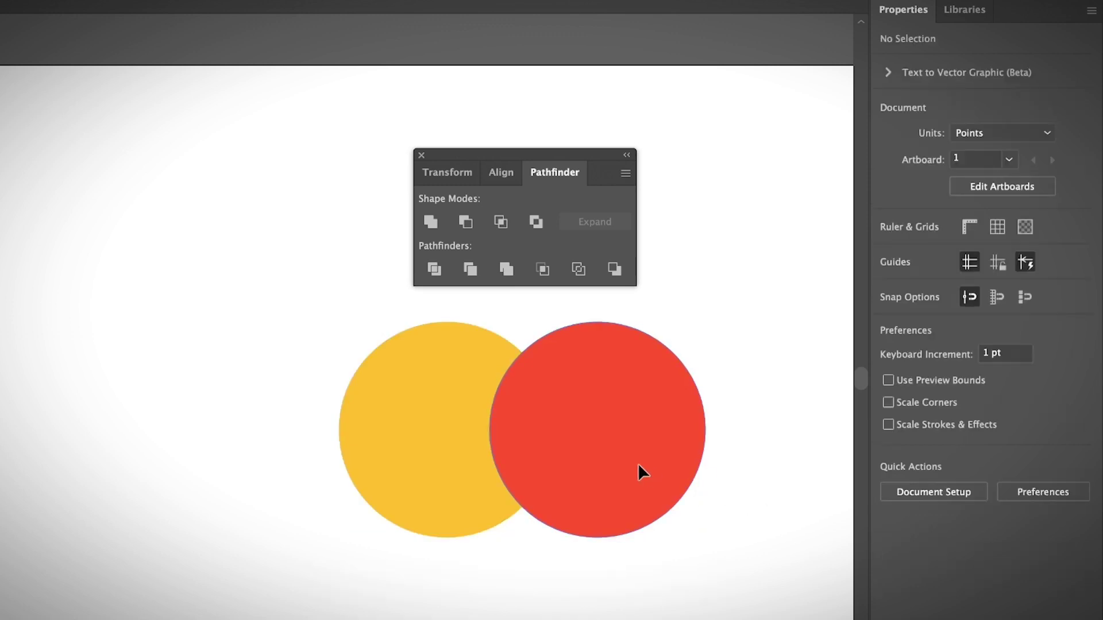
drag(638, 463, 691, 463)
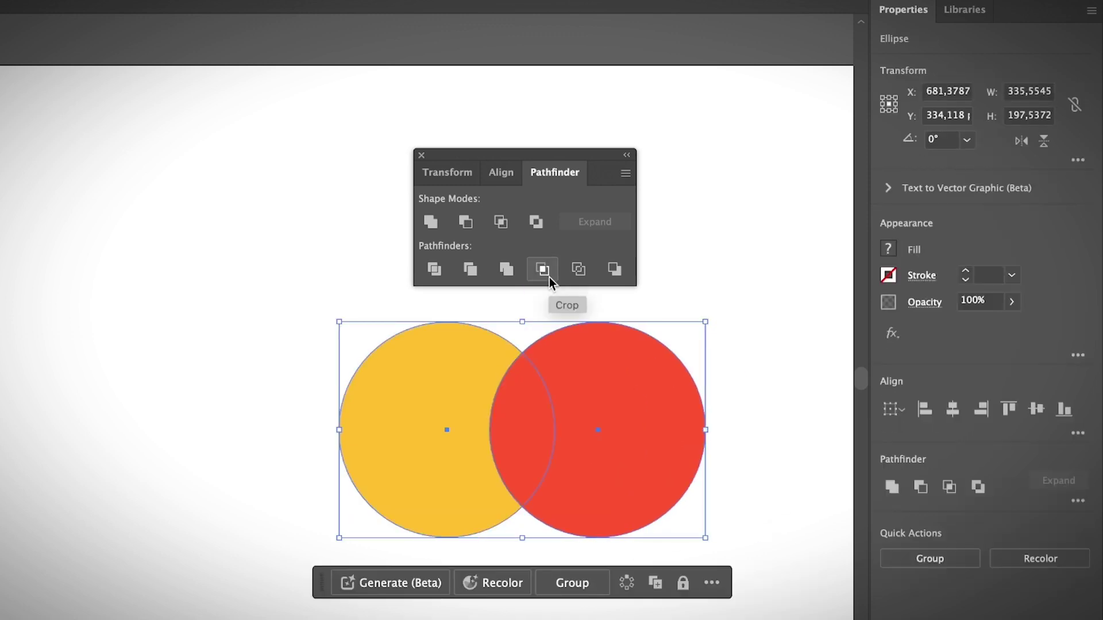
click(549, 277)
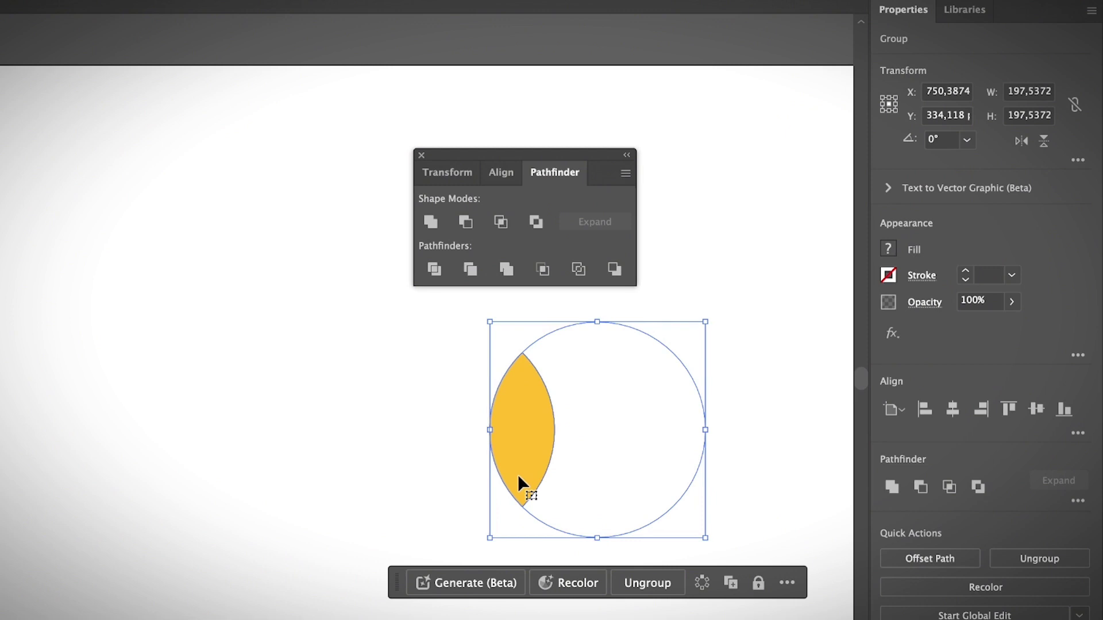
key(ctrl+z)
key(ctrl+z)
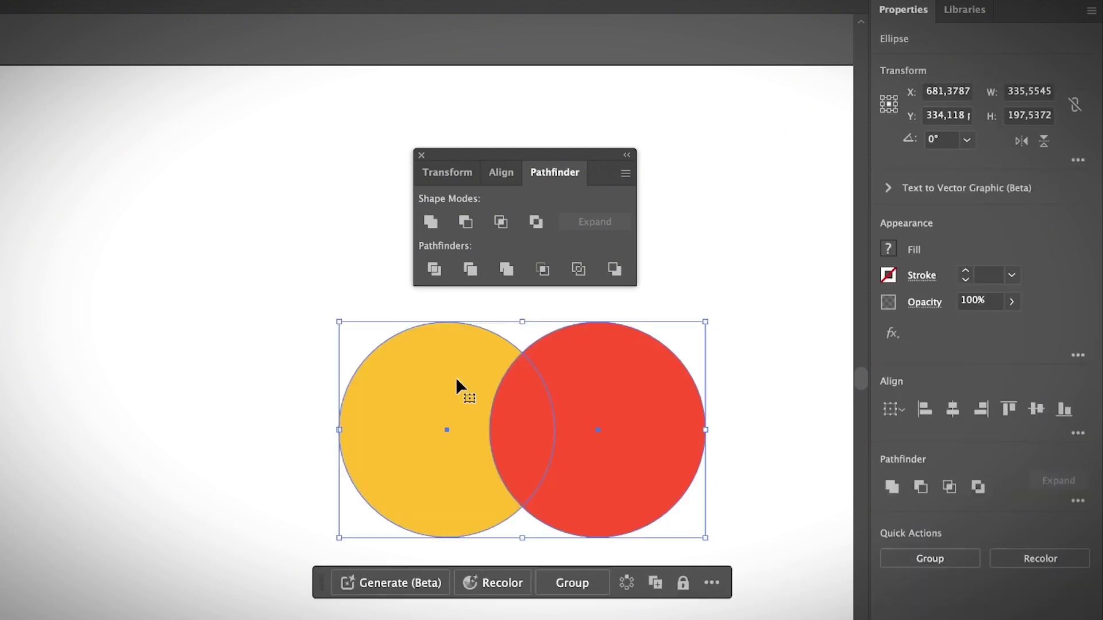
click(363, 320)
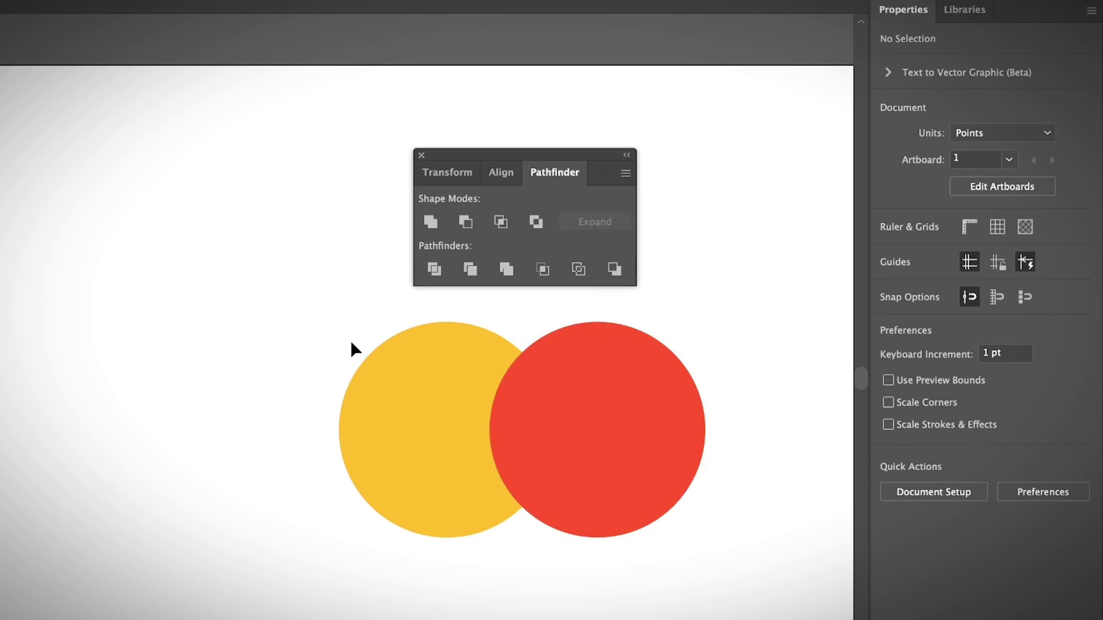
Apply Outline to both circles, ungroup the pieces, and drag the right crescent piece rightward.
drag(351, 337, 727, 481)
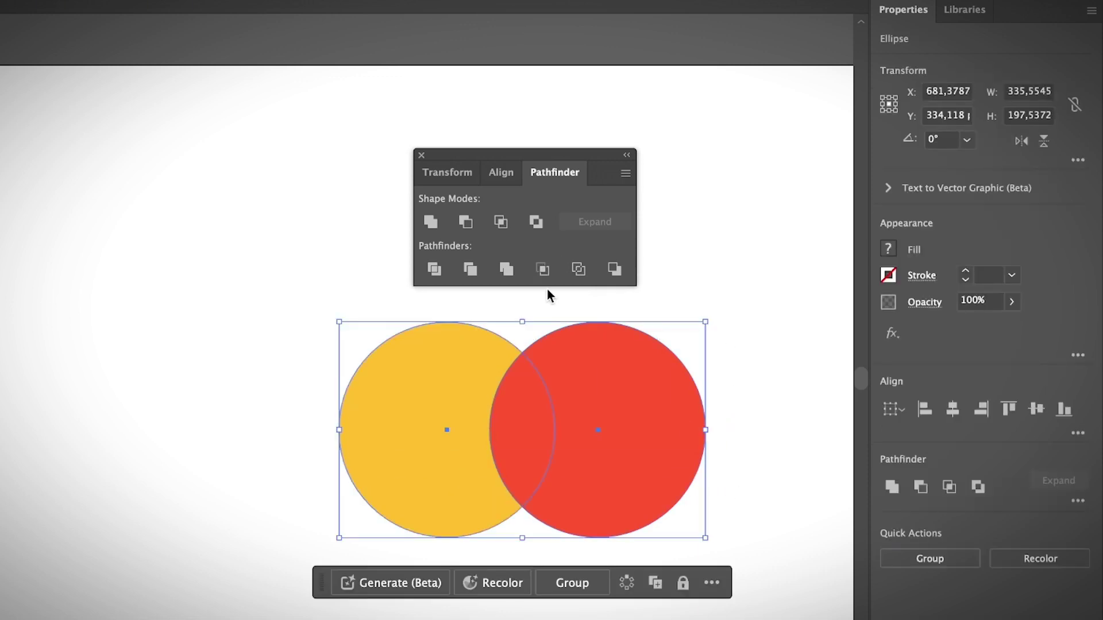
click(574, 273)
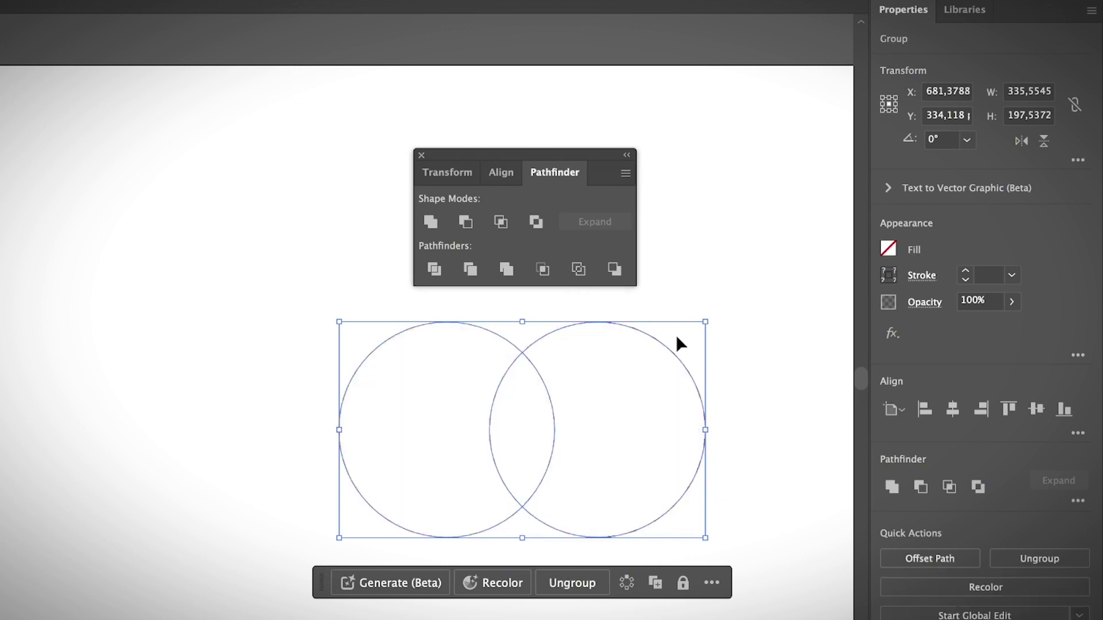
click(718, 457)
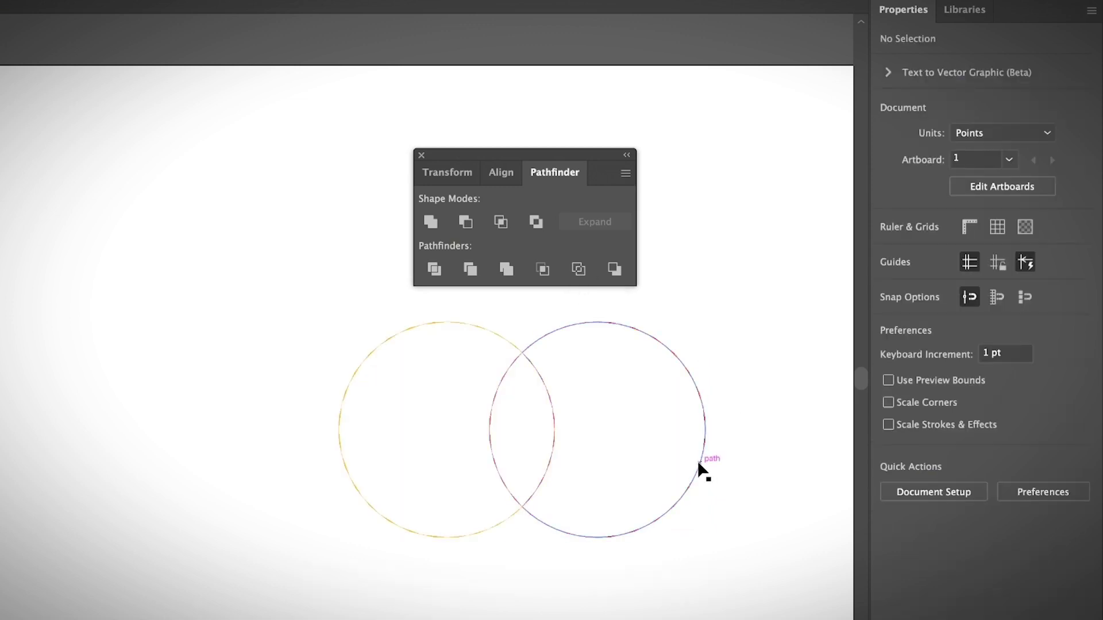
click(701, 462)
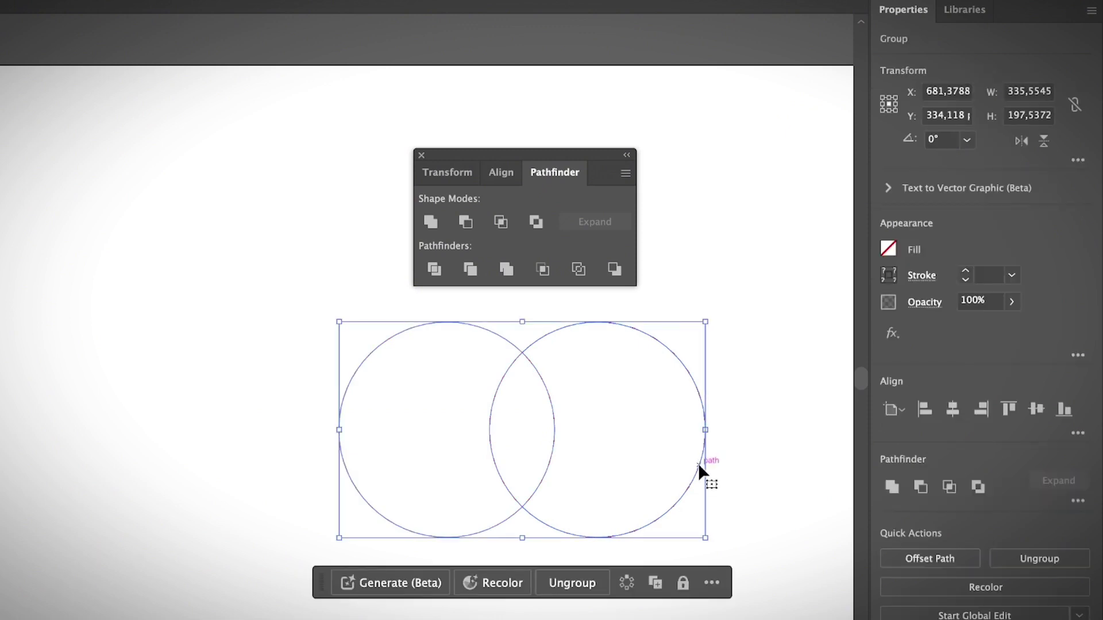
click(585, 588)
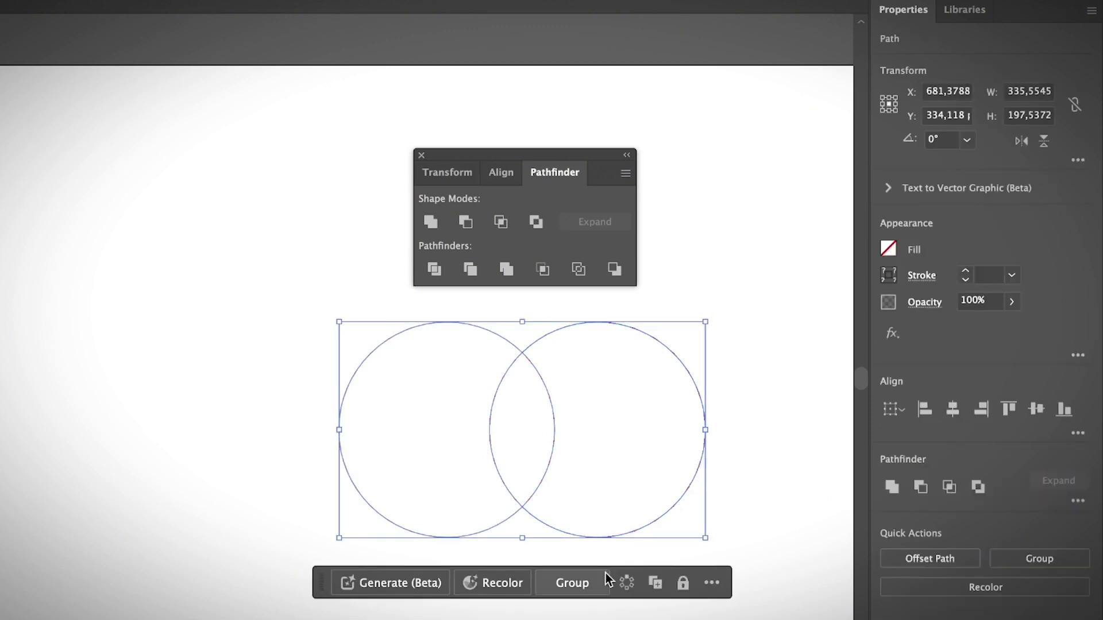
click(718, 491)
drag(679, 498, 734, 500)
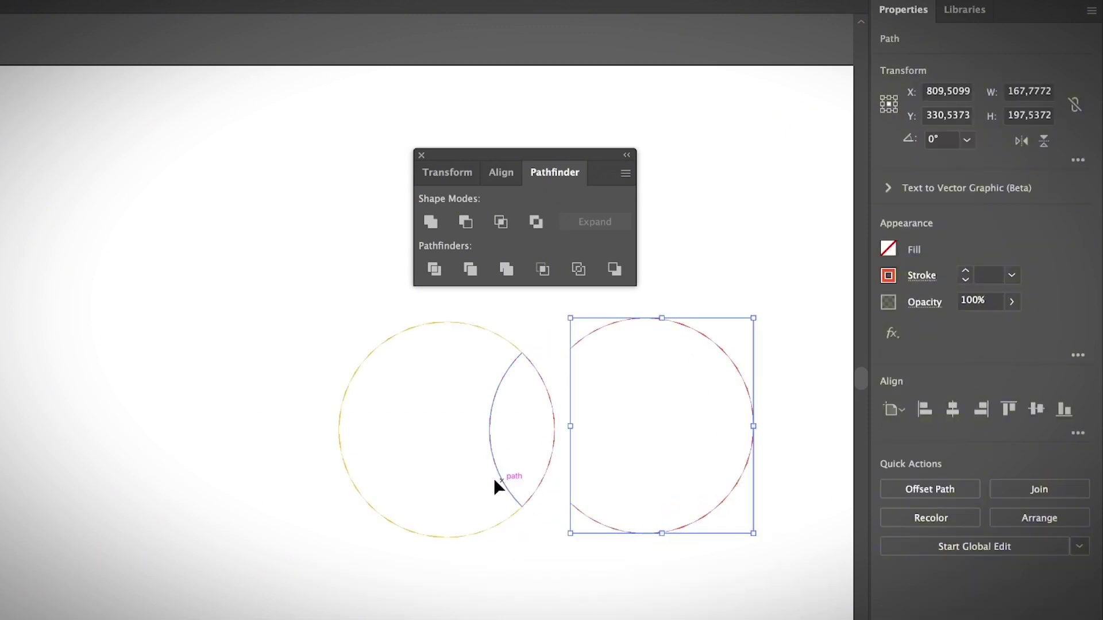
Restore the filled circles, then apply Minus Back to both and undo it.
drag(495, 480, 423, 480)
key(ctrl+z)
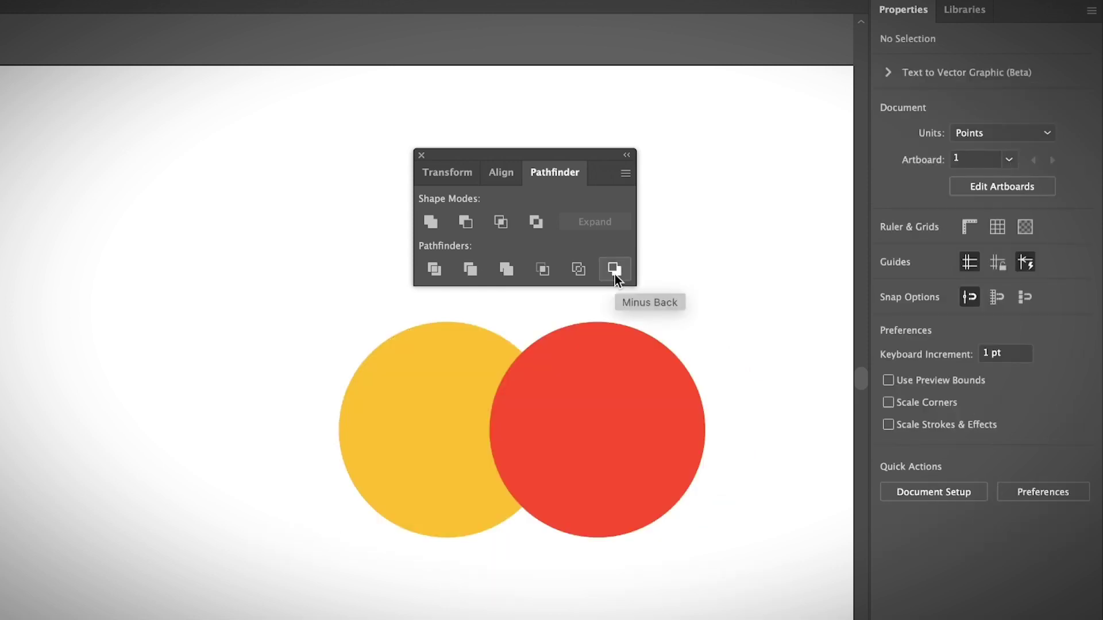
drag(433, 431, 371, 369)
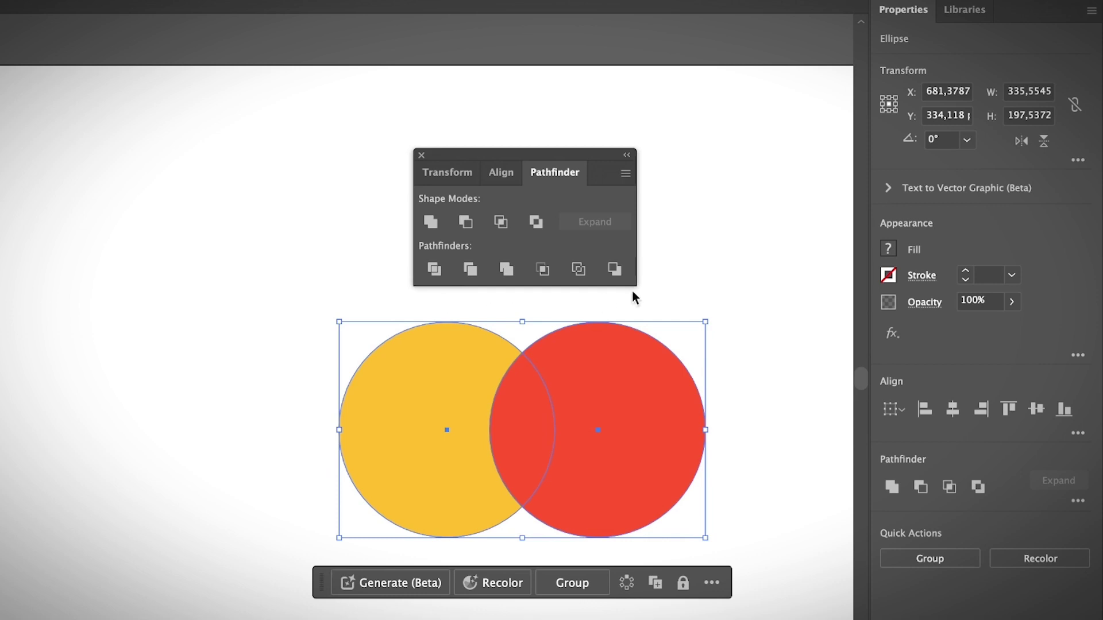
click(614, 270)
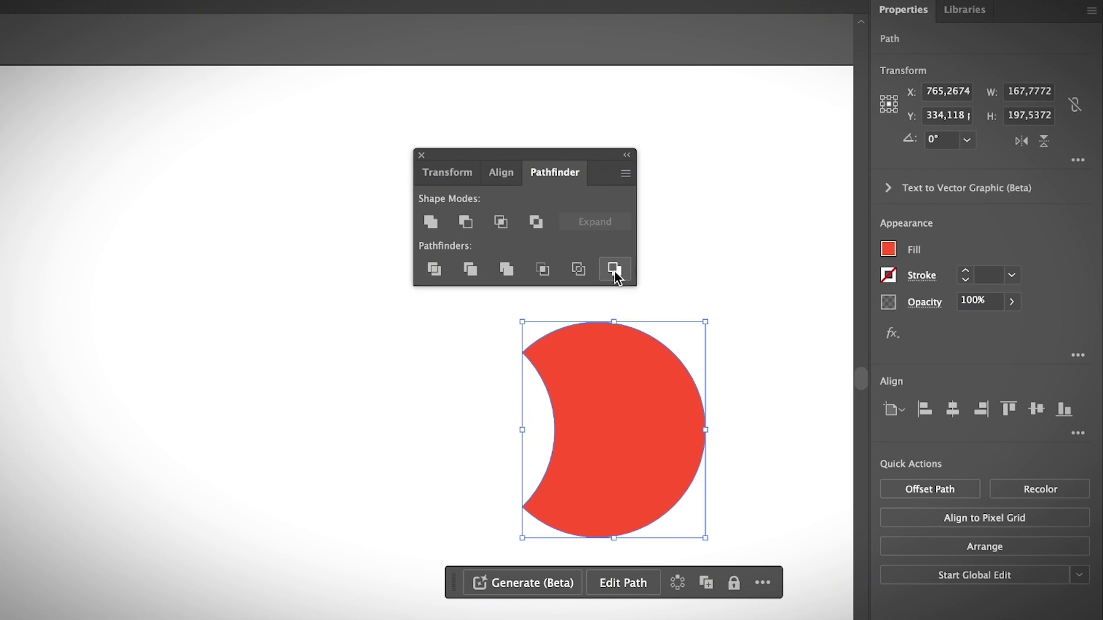
key(ctrl+z)
click(343, 339)
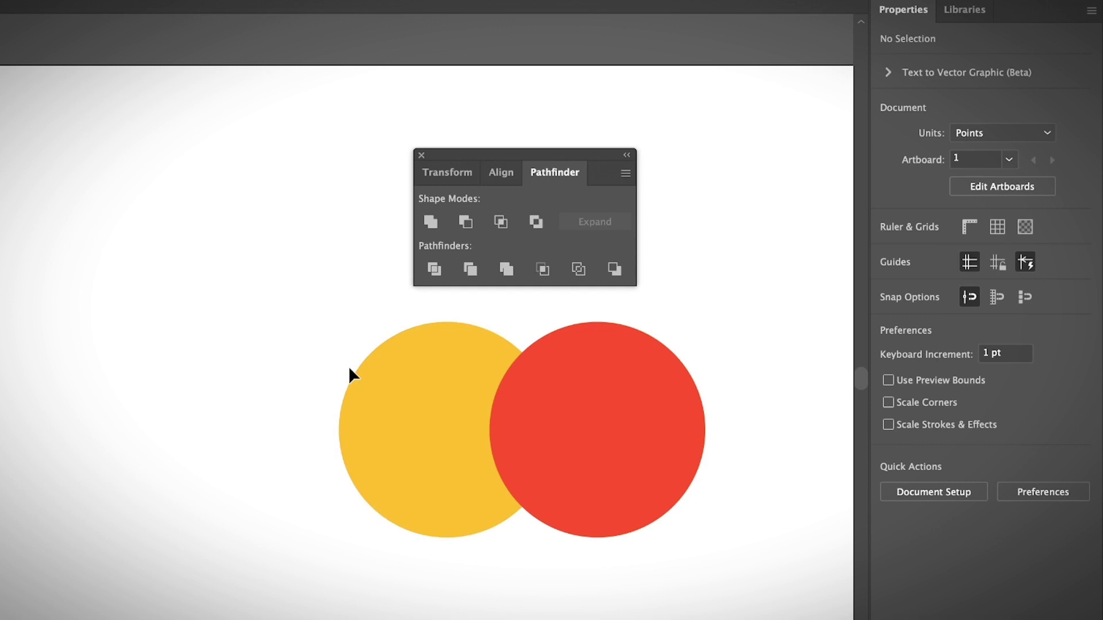
Select both circles, group and ungroup them, then apply Exclude.
drag(342, 355, 733, 500)
key(ctrl+g)
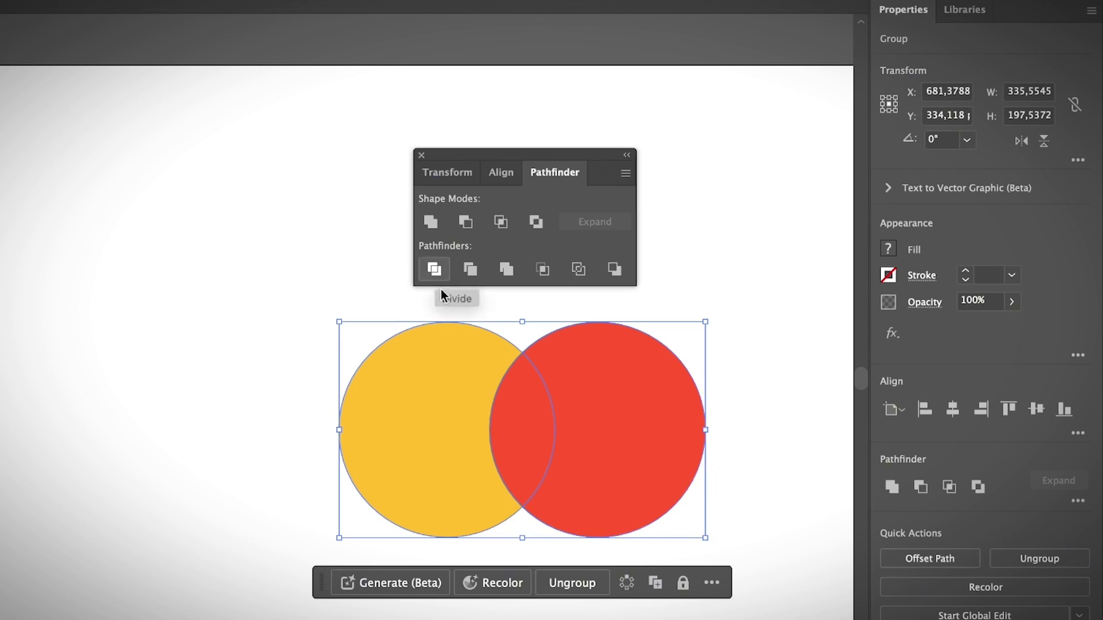
key(ctrl+shift+g)
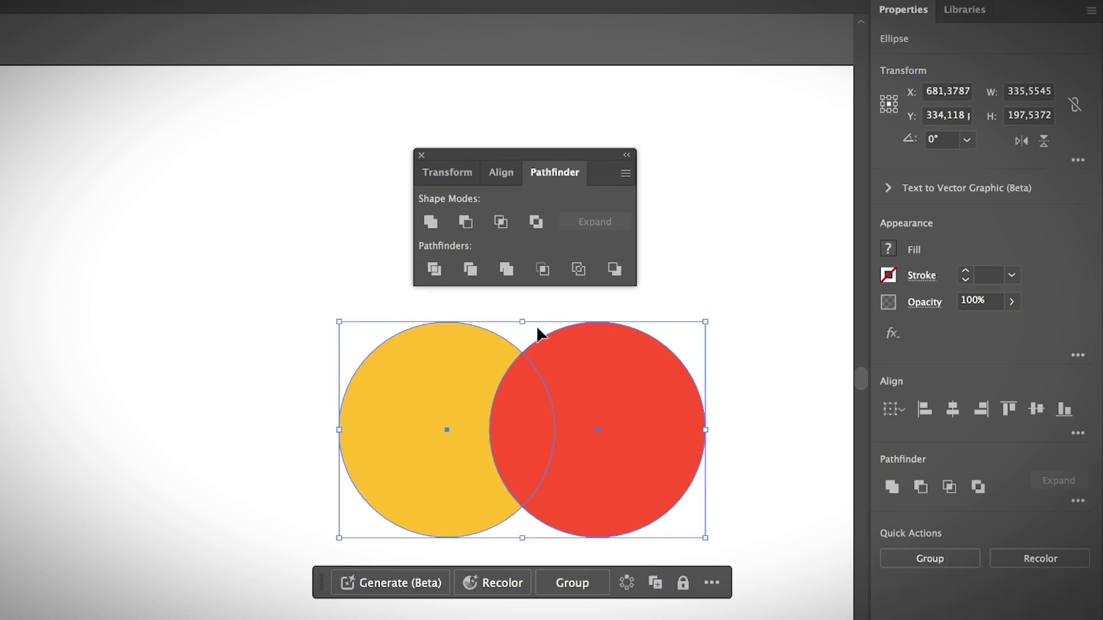
click(535, 223)
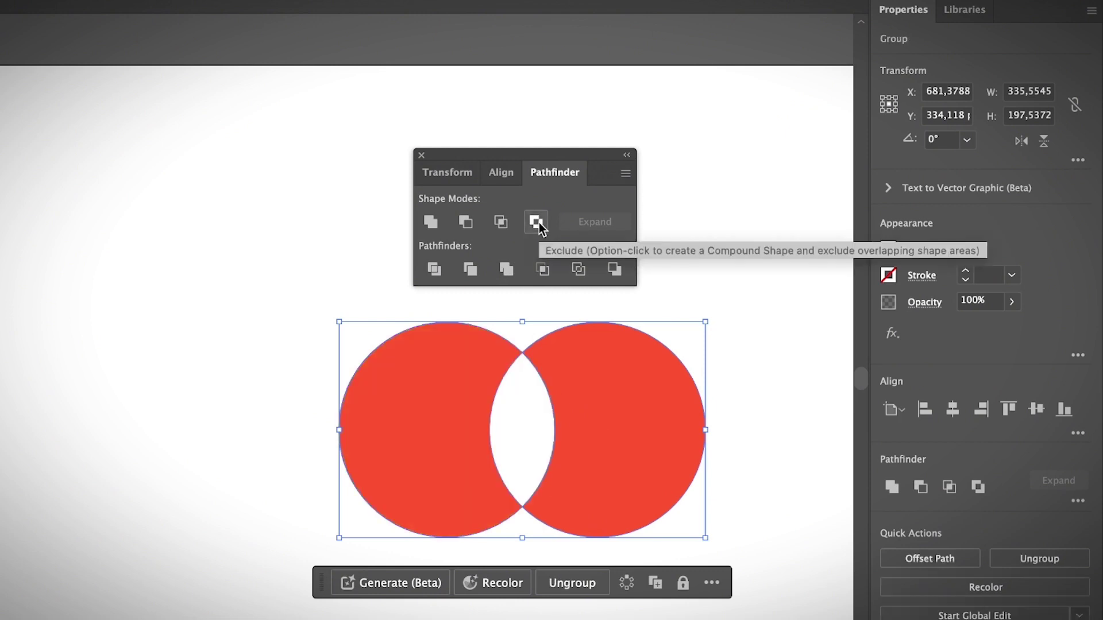
Ungroup the Exclude result, drag an anchor of the right red piece, then undo it.
click(529, 385)
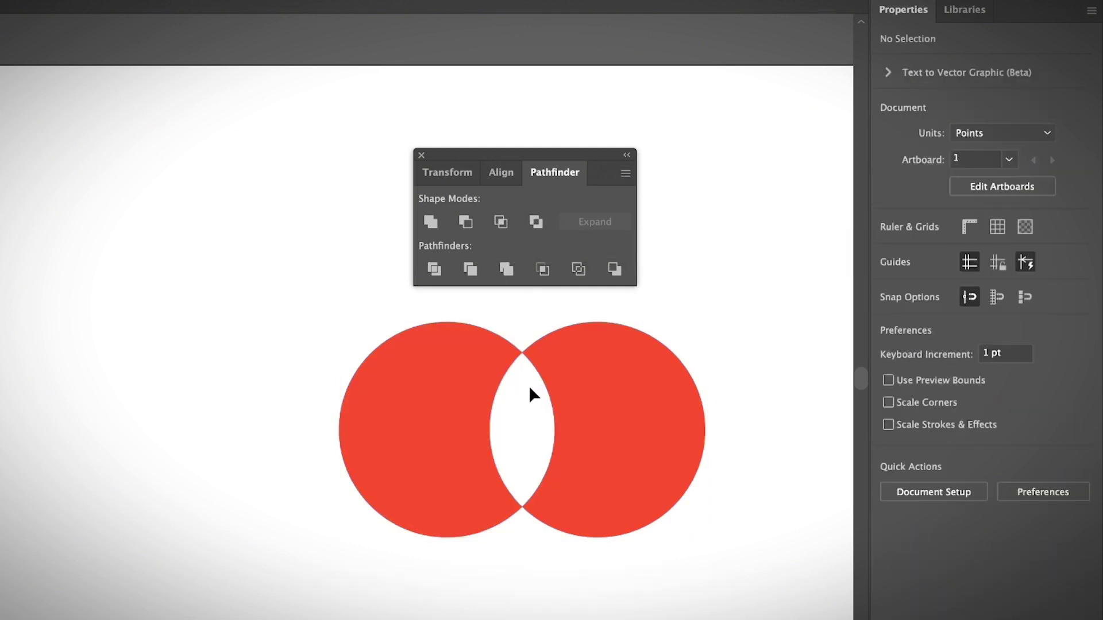
click(548, 375)
click(572, 588)
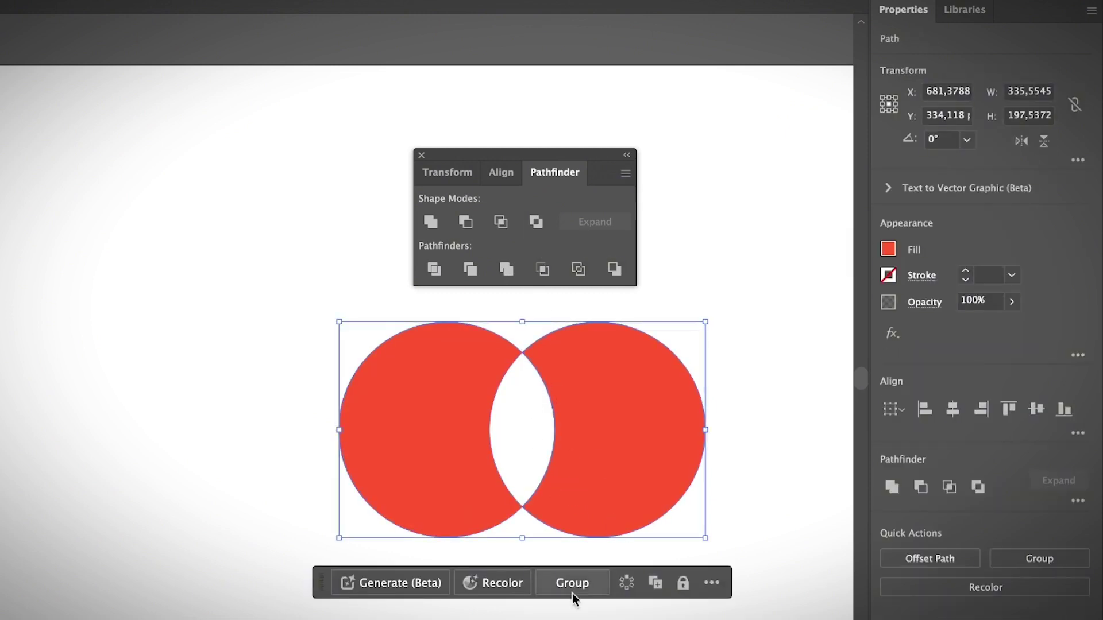
click(535, 486)
click(578, 477)
key(a)
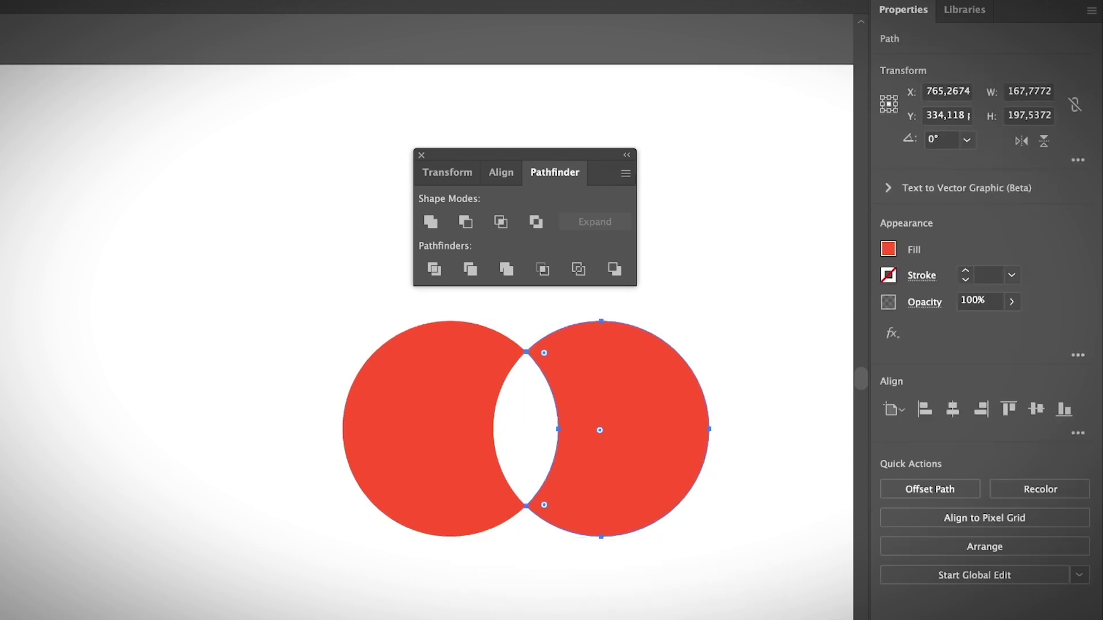
drag(557, 430, 492, 429)
click(745, 476)
click(616, 456)
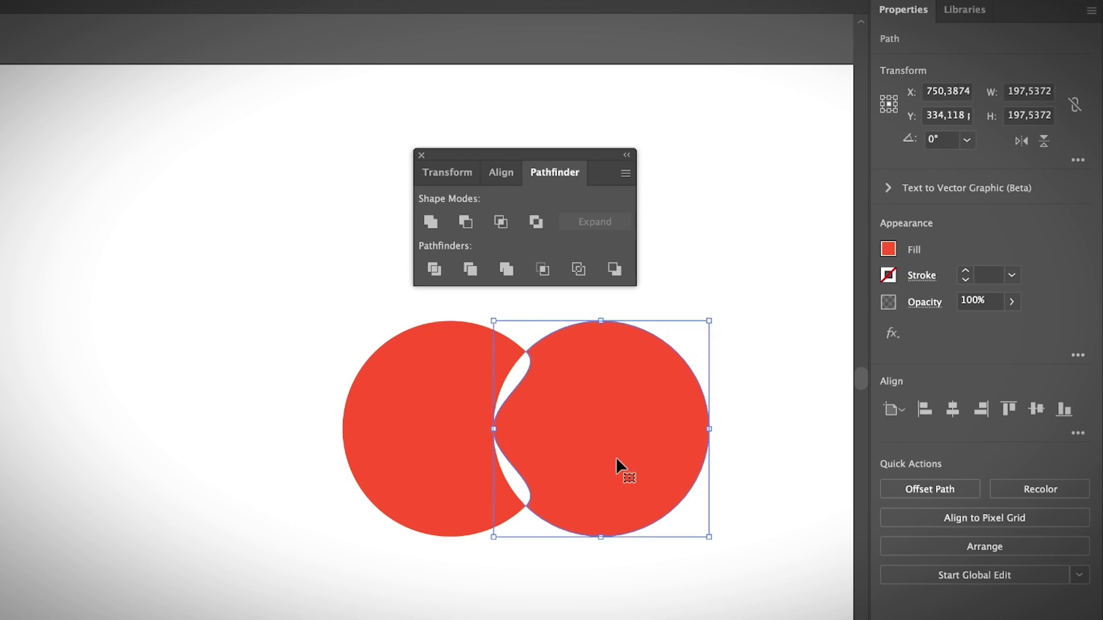
key(ctrl+z)
Fill the right piece cyan from the swatches and shift the red crescent further left.
click(888, 249)
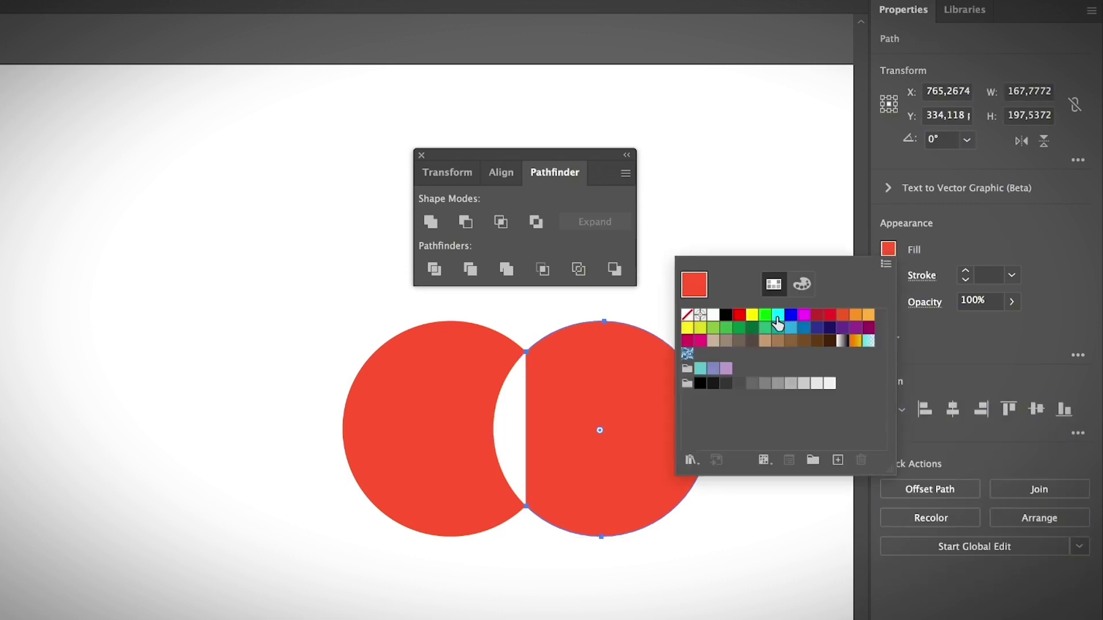
click(778, 315)
click(727, 589)
click(738, 599)
drag(381, 436, 335, 436)
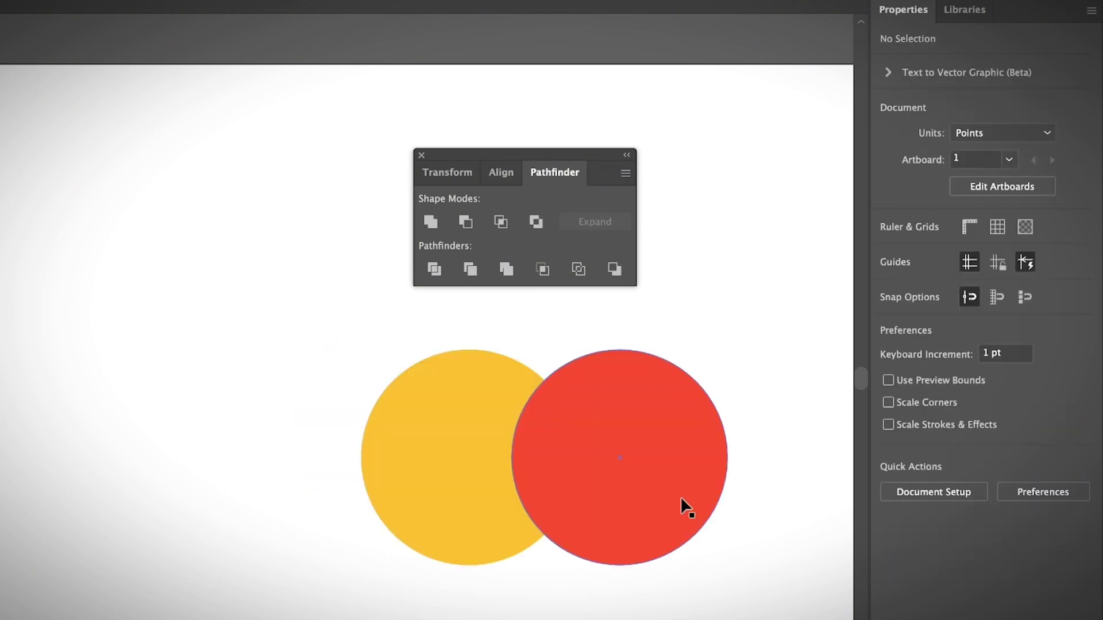
Move the red circle onto the yellow one, shrink it, and select both circles.
drag(678, 488, 570, 491)
drag(512, 349, 513, 372)
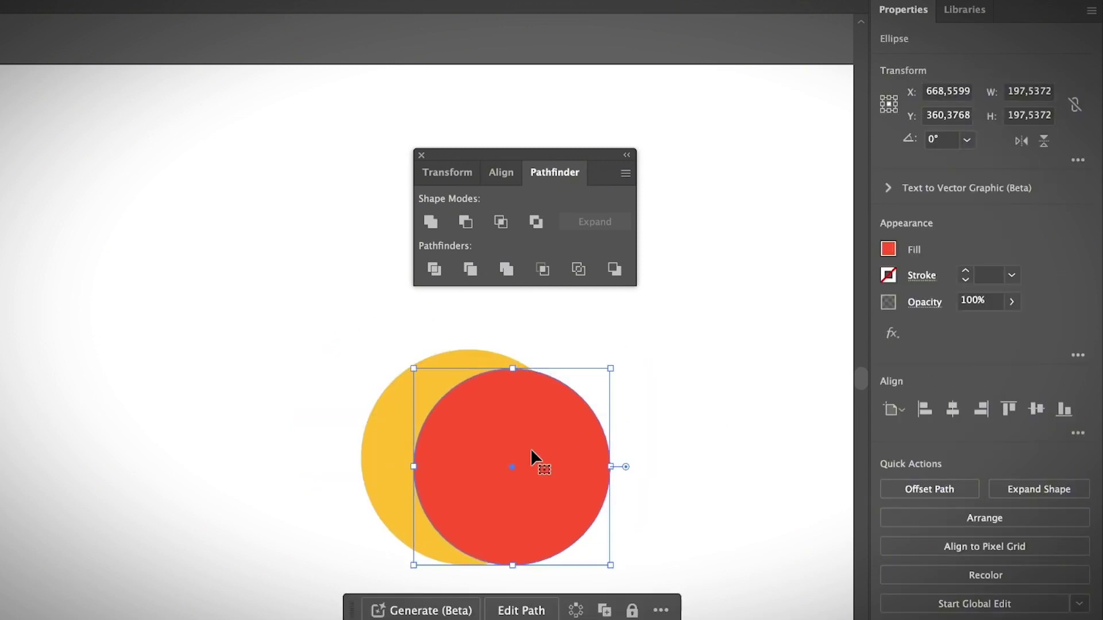
key(ctrl+shift+a)
click(580, 500)
drag(674, 505, 320, 450)
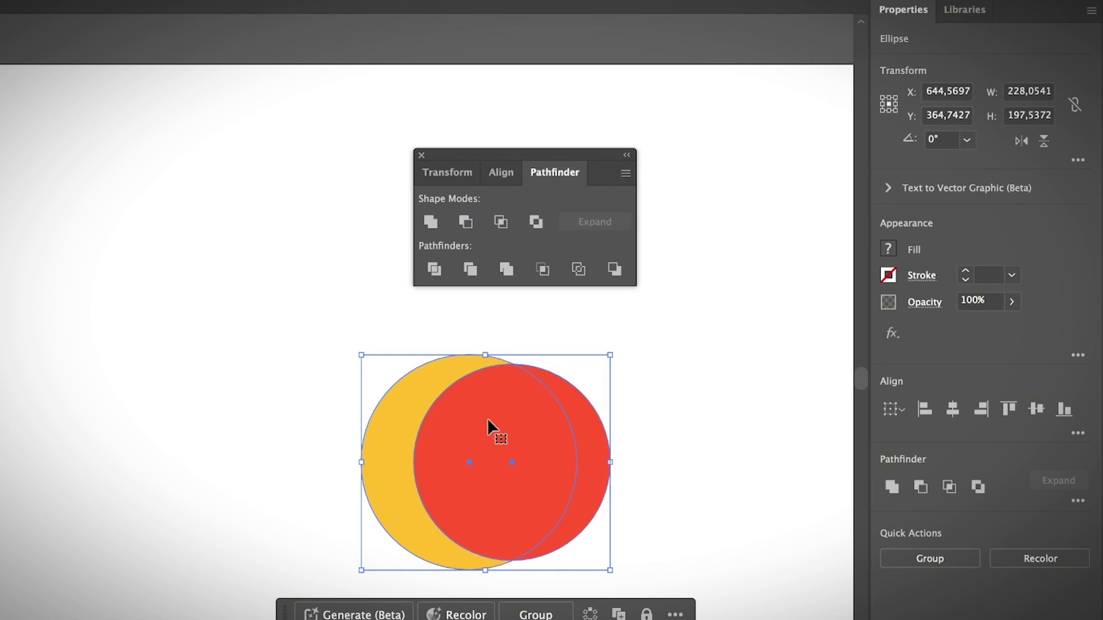
Apply Minus Front to leave a yellow crescent, then select the crescent.
click(465, 221)
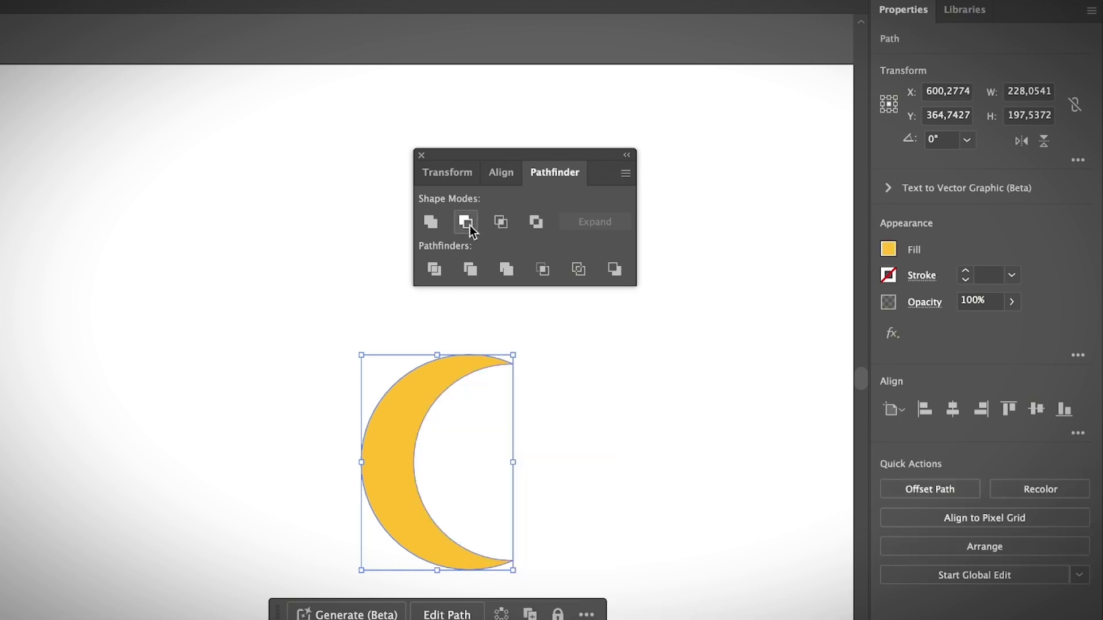
click(577, 430)
click(496, 560)
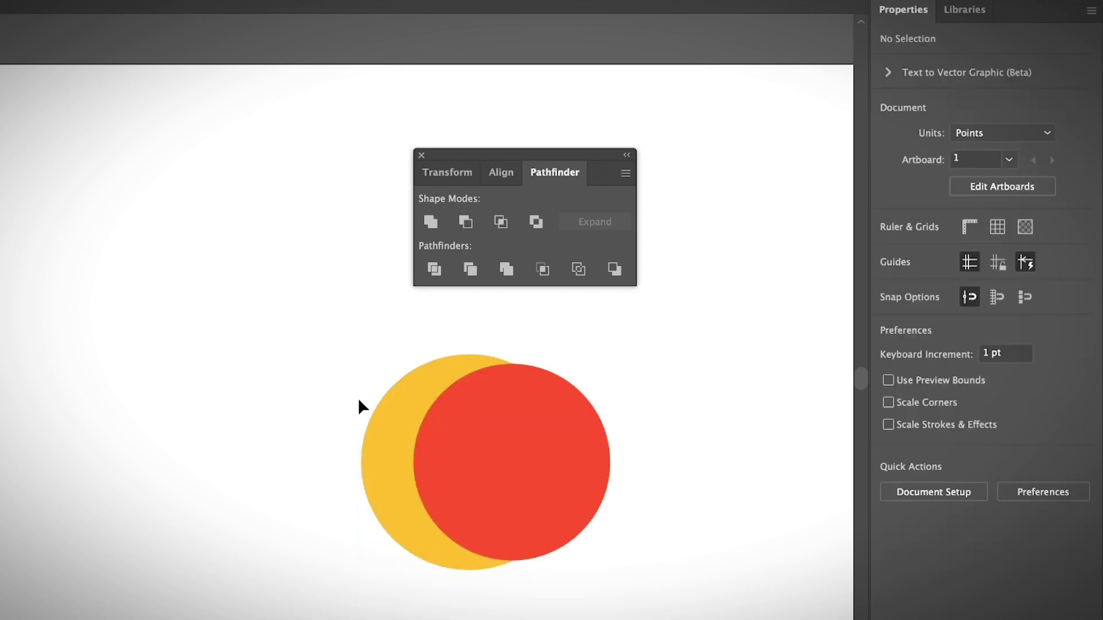
Delete both circles and draw a long thin red rectangle.
drag(344, 391, 594, 511)
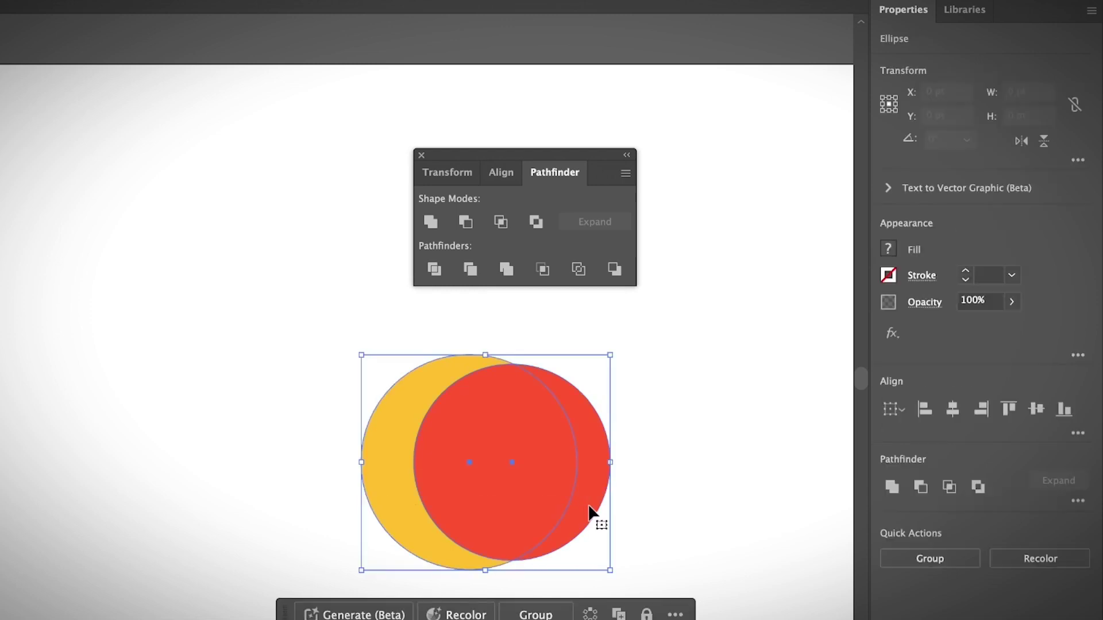
key(Delete)
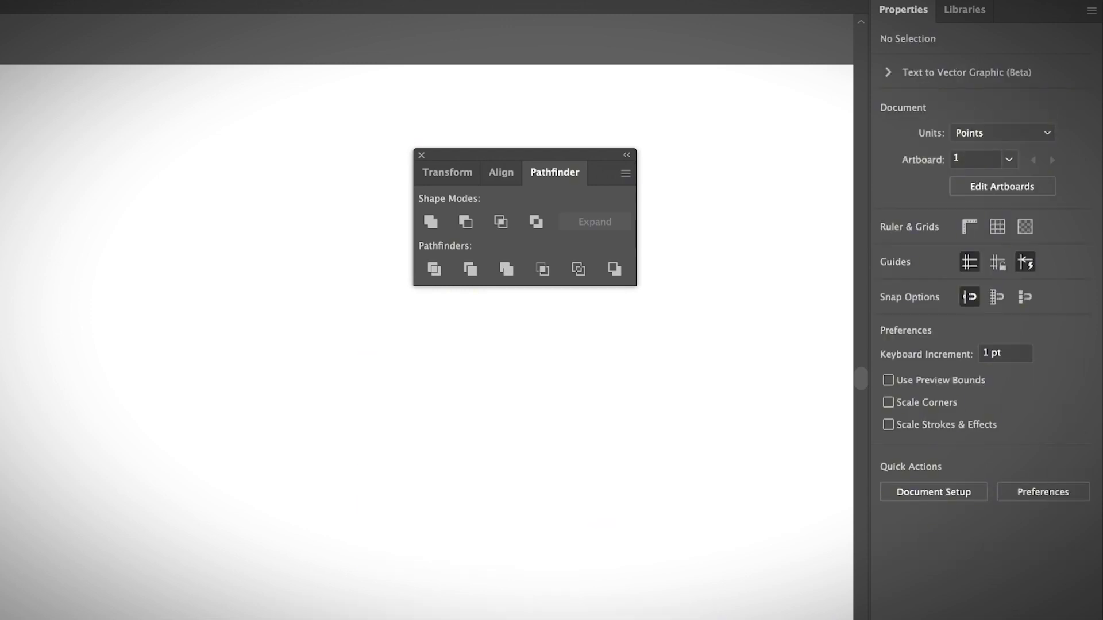
key(l)
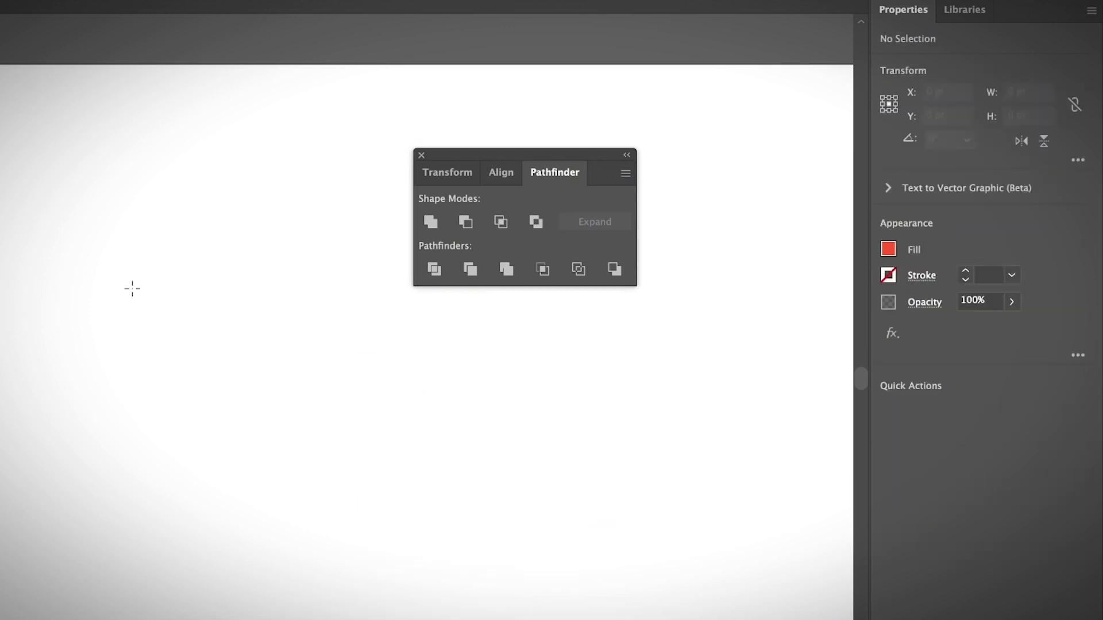
mouse_move(430, 399)
mouse_down()
mouse_move(490, 428)
mouse_move(544, 425)
mouse_move(630, 460)
mouse_up()
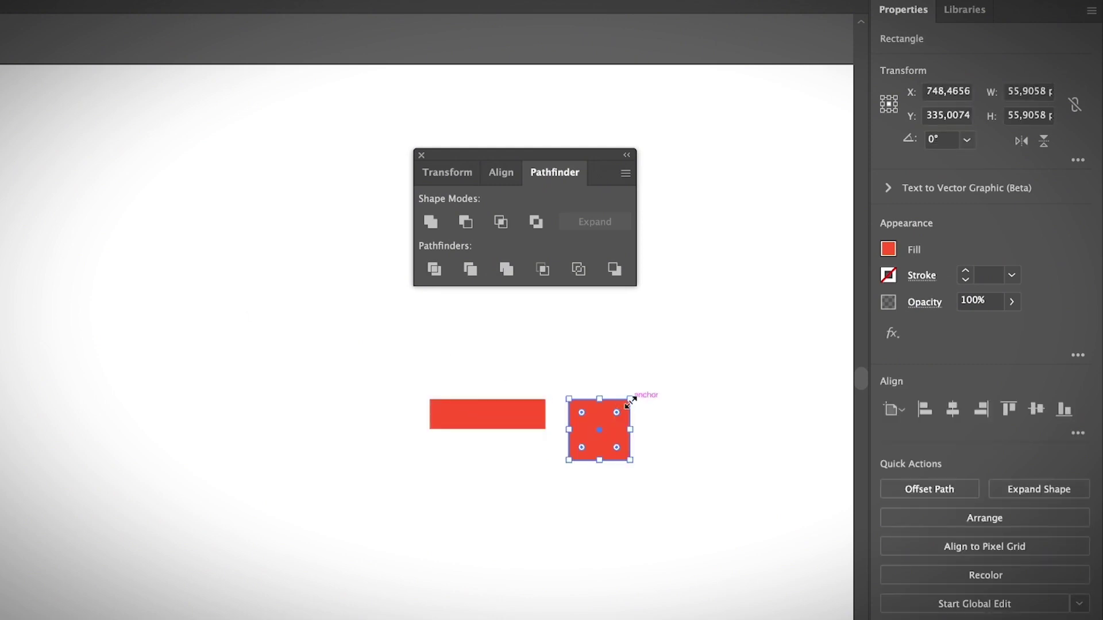
Delete a square's corner anchor to make a triangle, rotate it 135°, and place it on the rectangle's right end.
key(a)
click(630, 402)
key(Delete)
key(v)
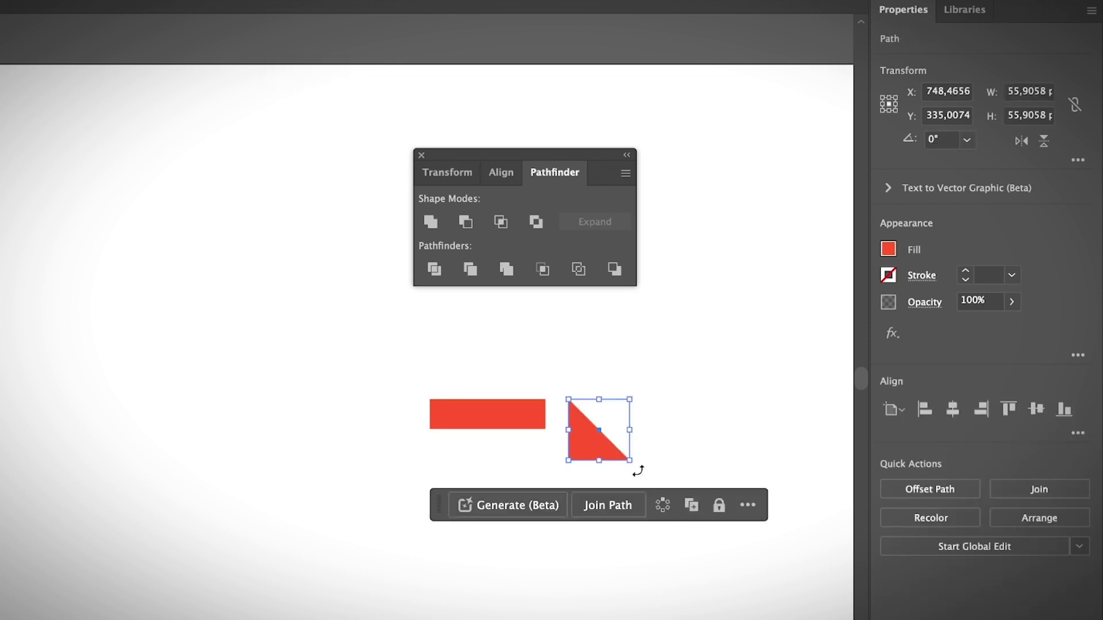
drag(636, 465, 628, 405)
click(635, 443)
drag(626, 443, 569, 428)
Unite the rectangle and triangle into a single arrow shape.
drag(632, 439, 435, 345)
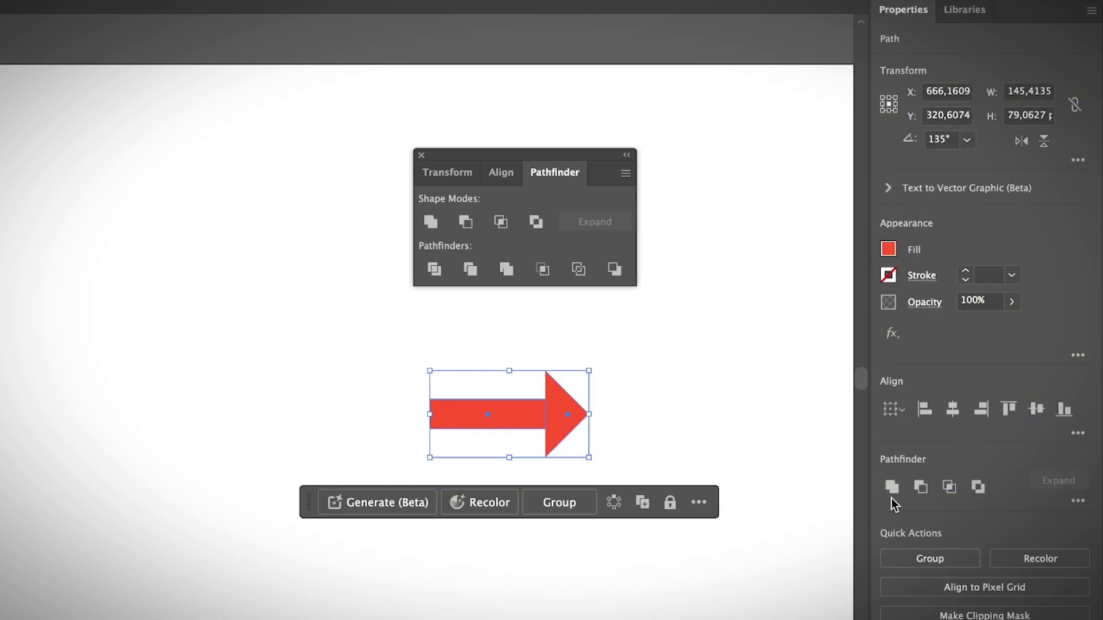
click(430, 223)
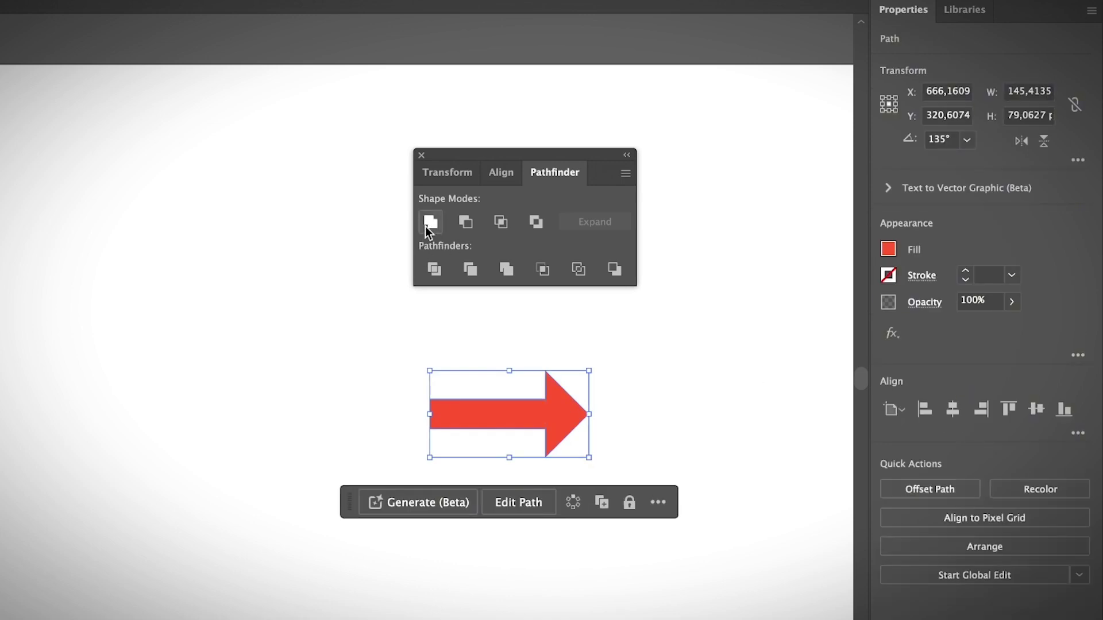
click(673, 459)
click(546, 418)
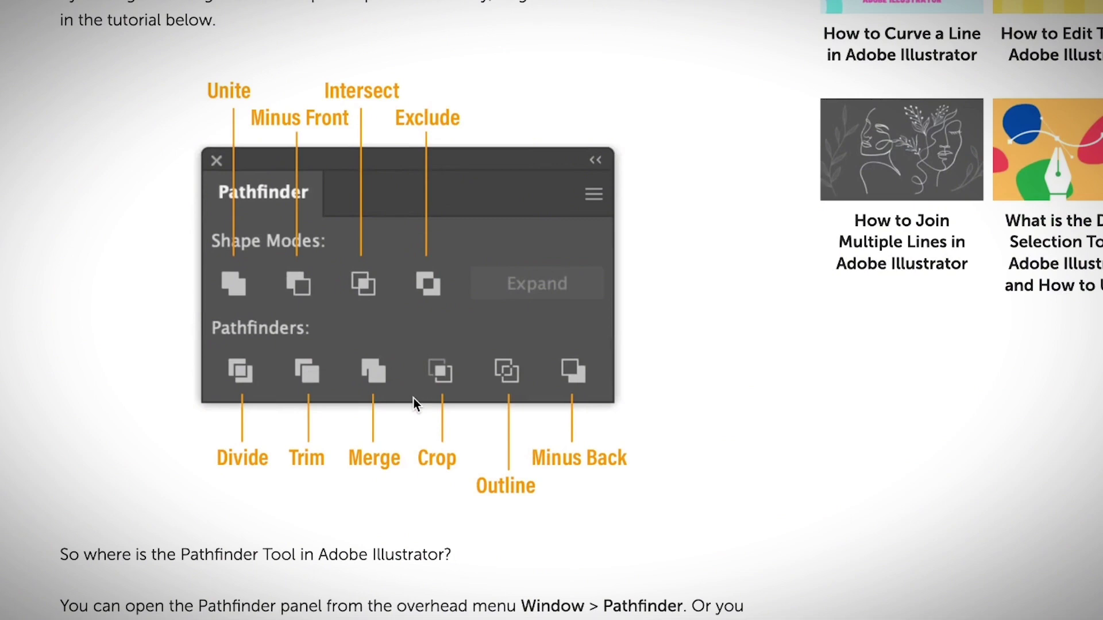
Scroll the Pathfinder article down to the Divide example.
scroll(414, 398, down, 20)
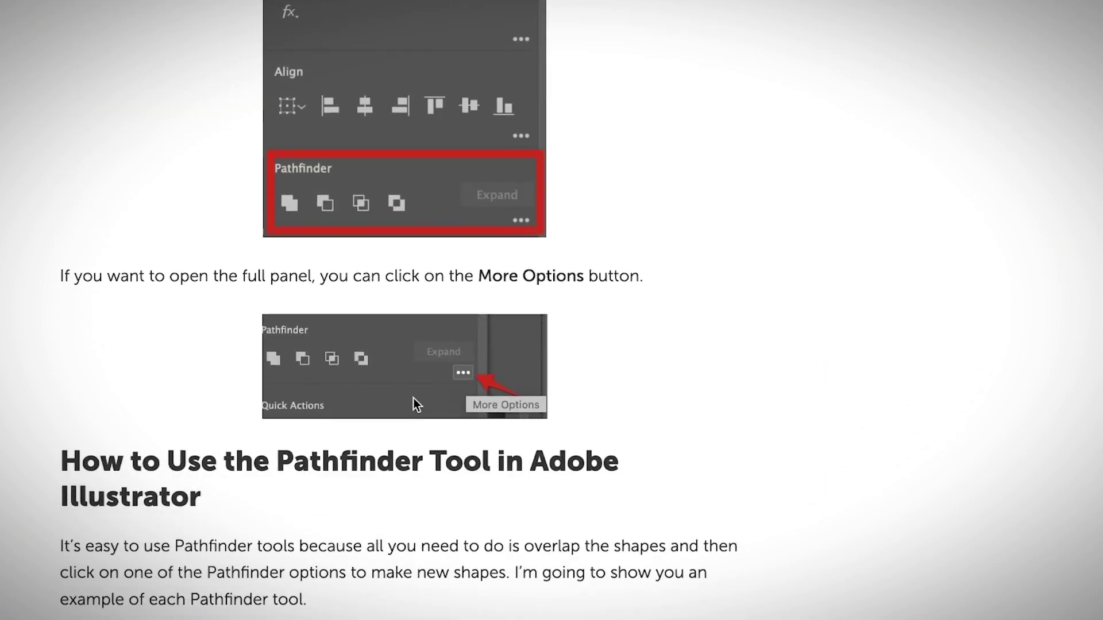